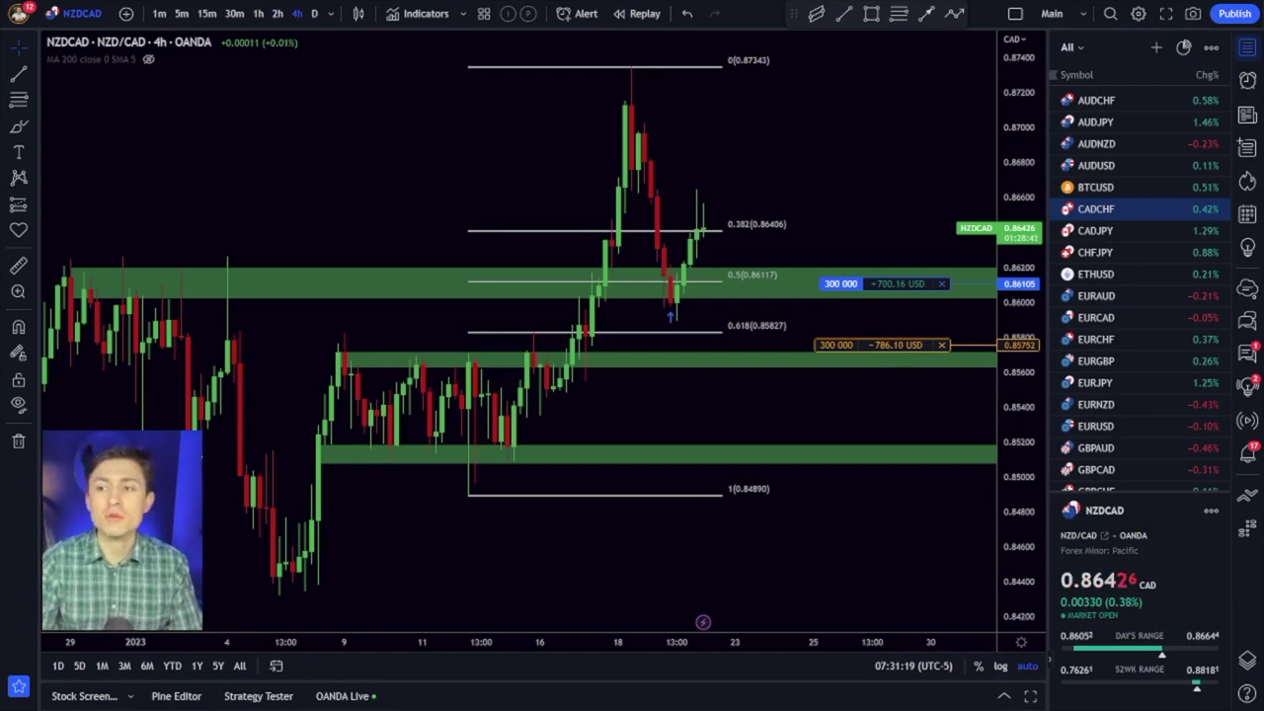
pyautogui.hscroll(3, 818, 128)
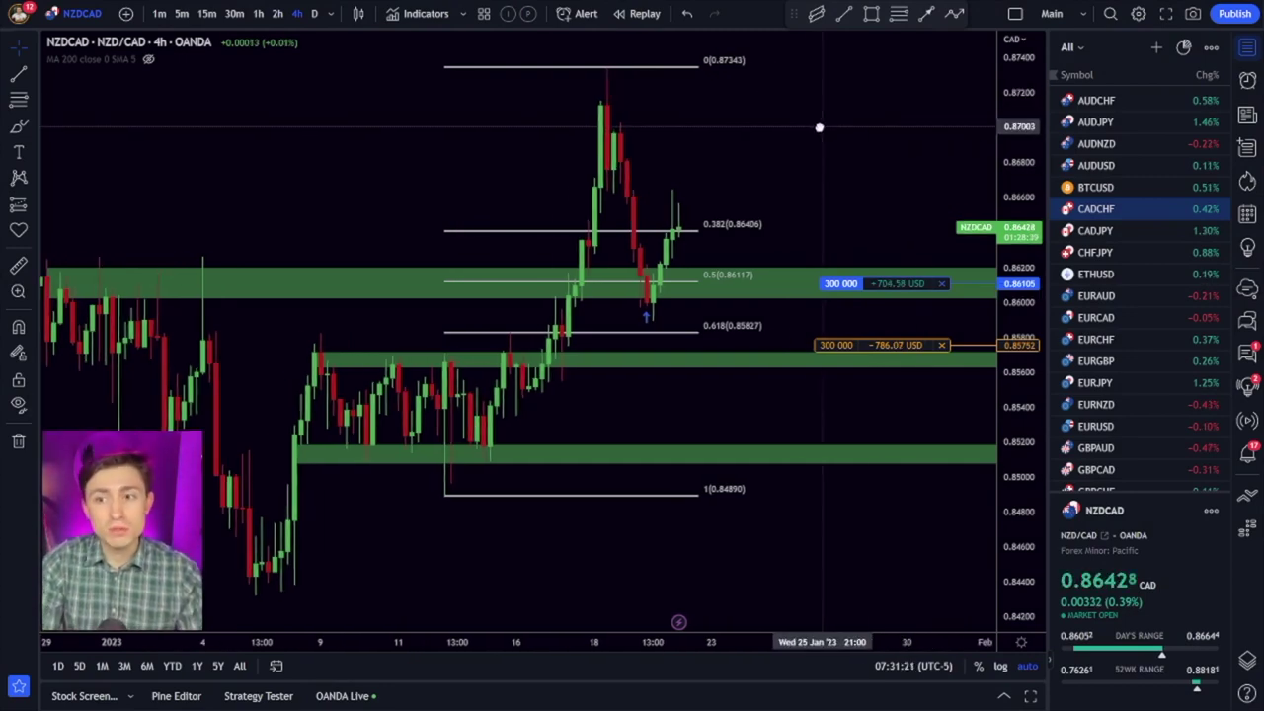
pyautogui.scroll(3, 795, 123)
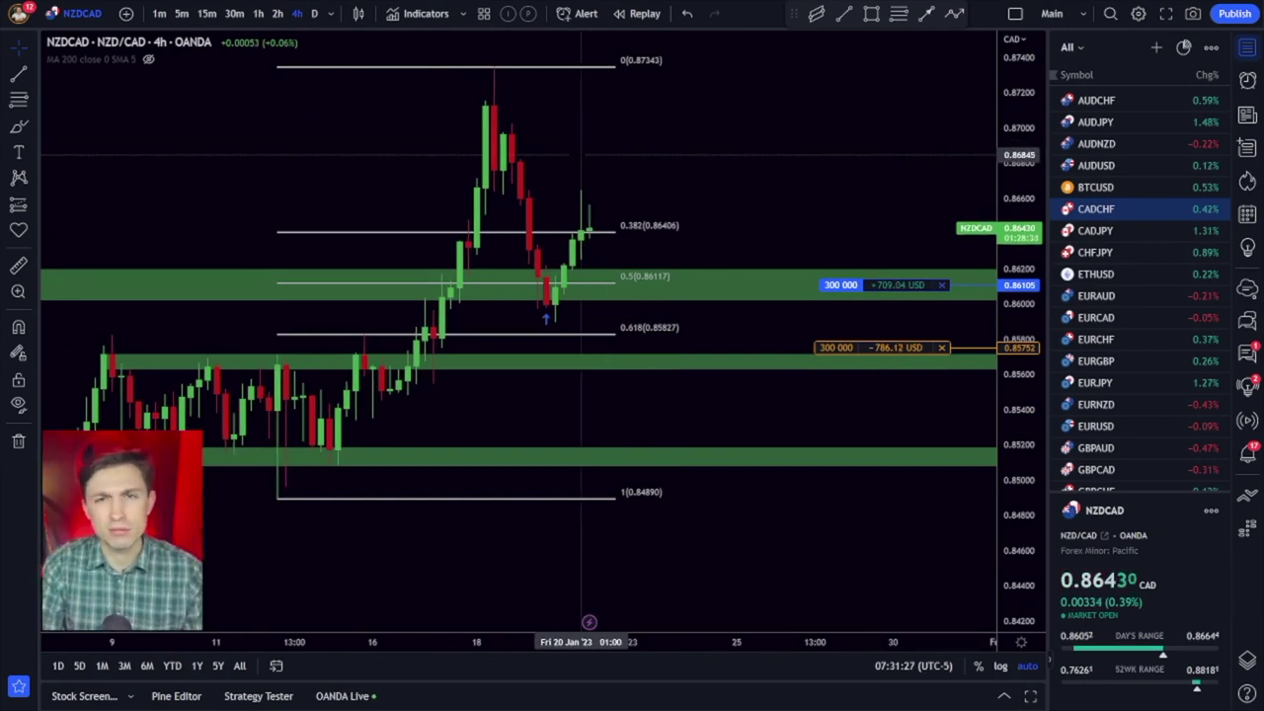
pyautogui.hscroll(-2, 584, 155)
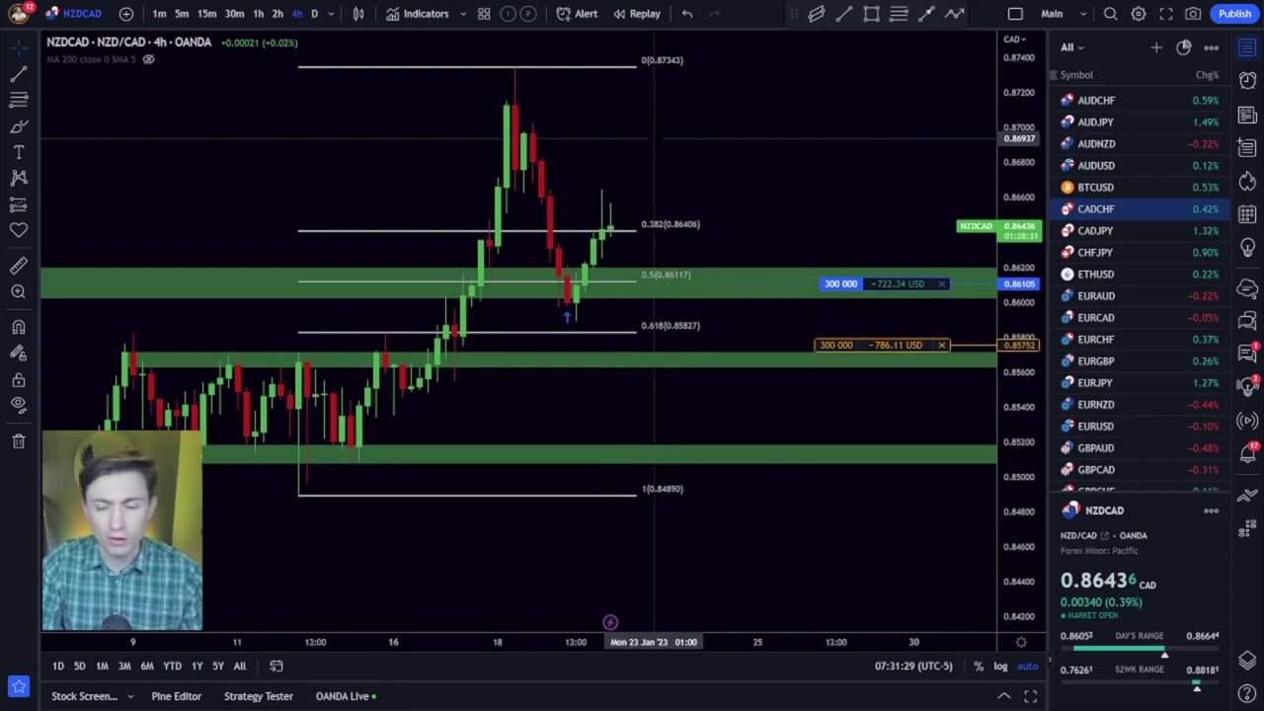
pyautogui.hscroll(-6, 688, 129)
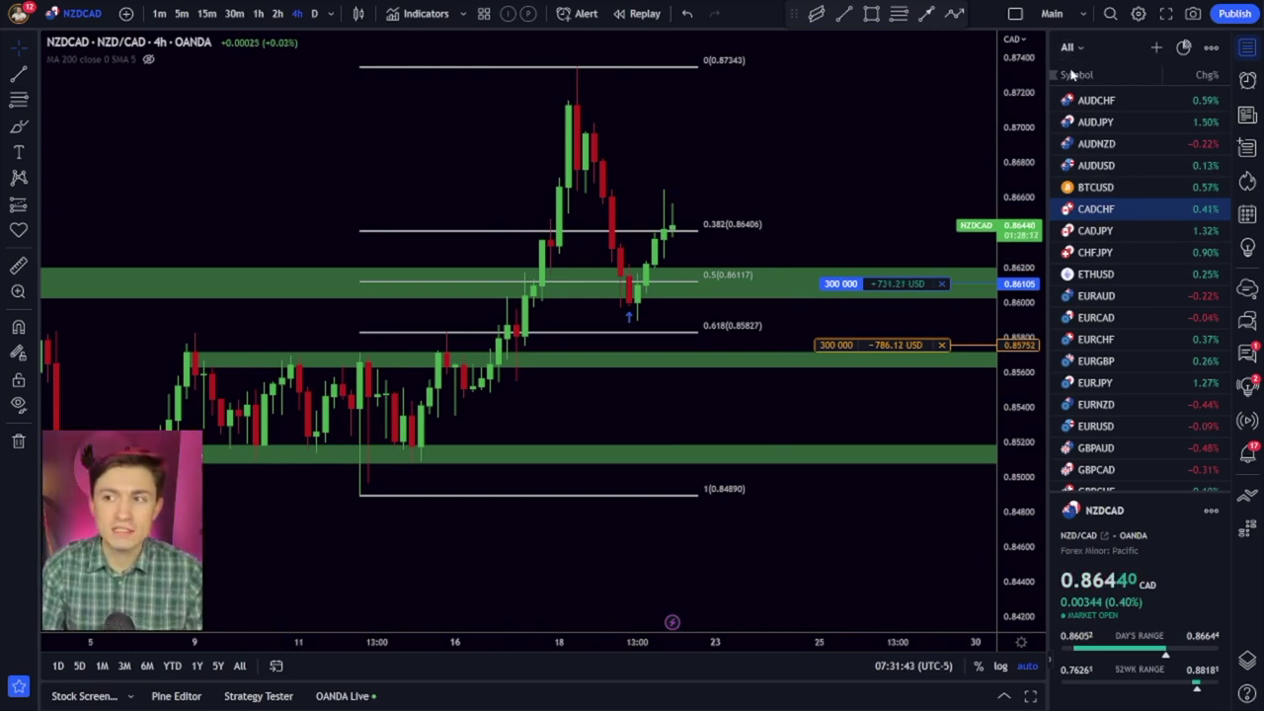
pyautogui.hscroll(2, 819, 98)
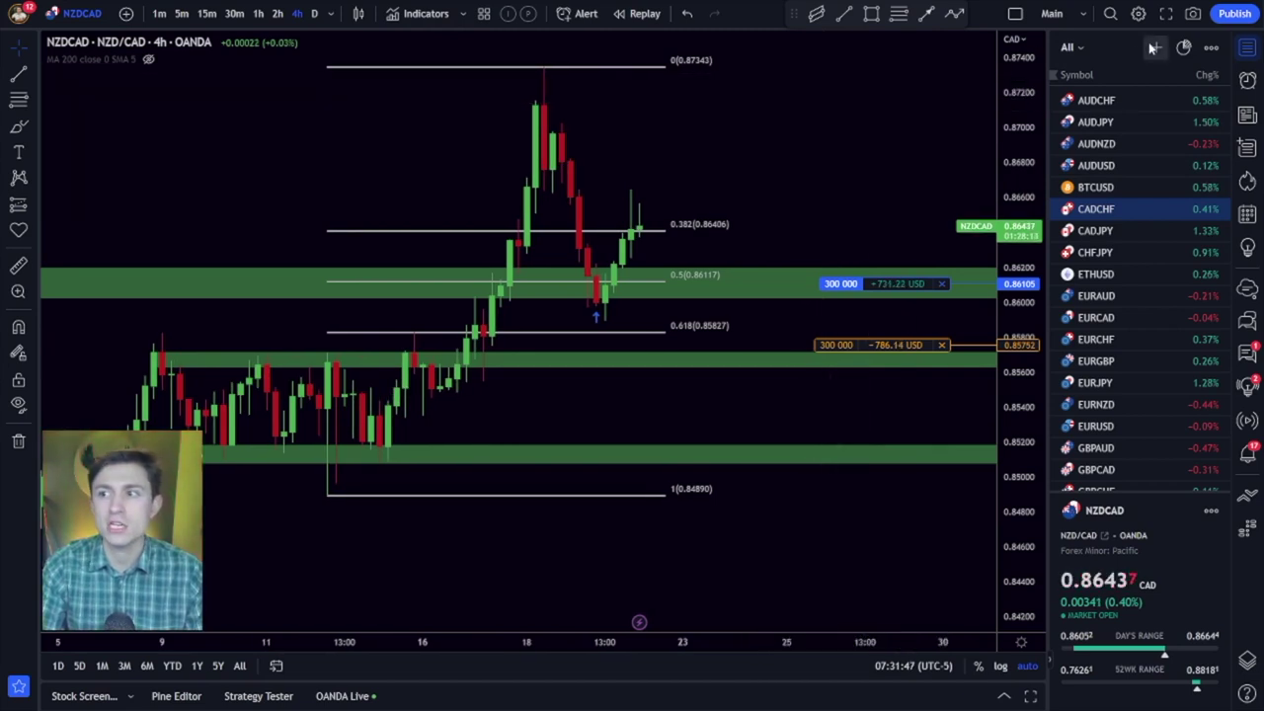
pyautogui.click(1070, 50)
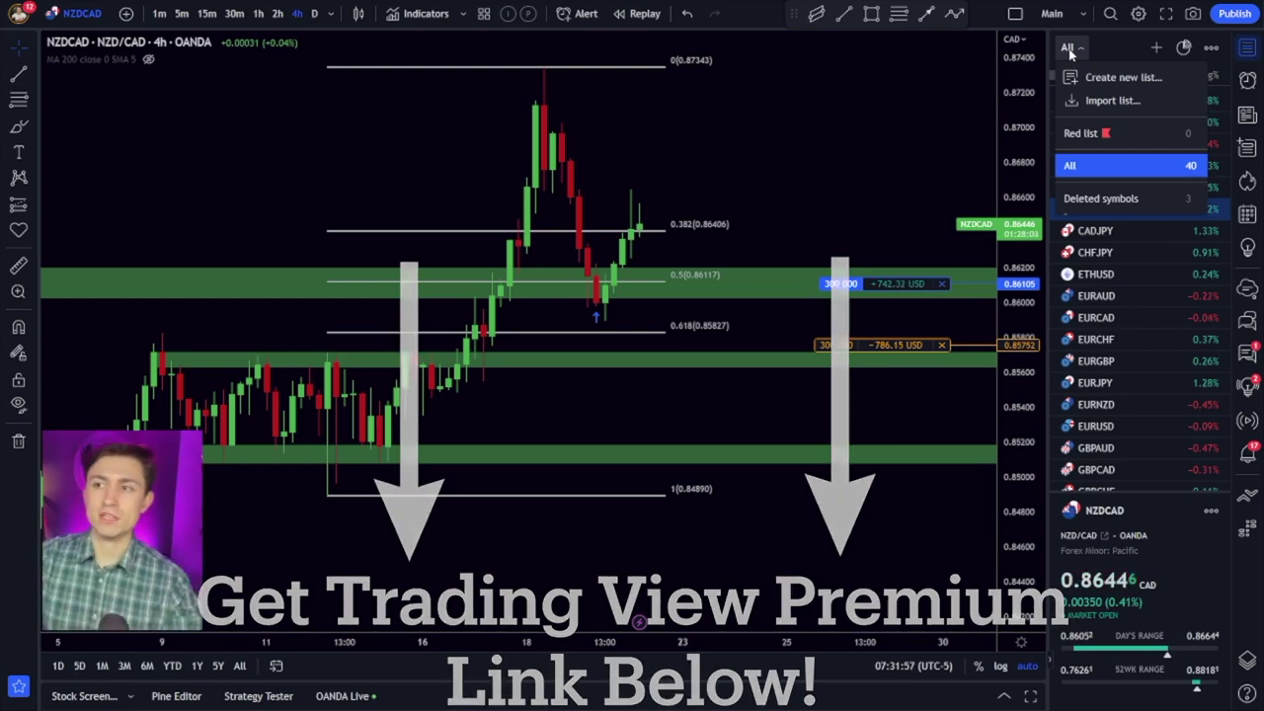
pyautogui.click(1069, 50)
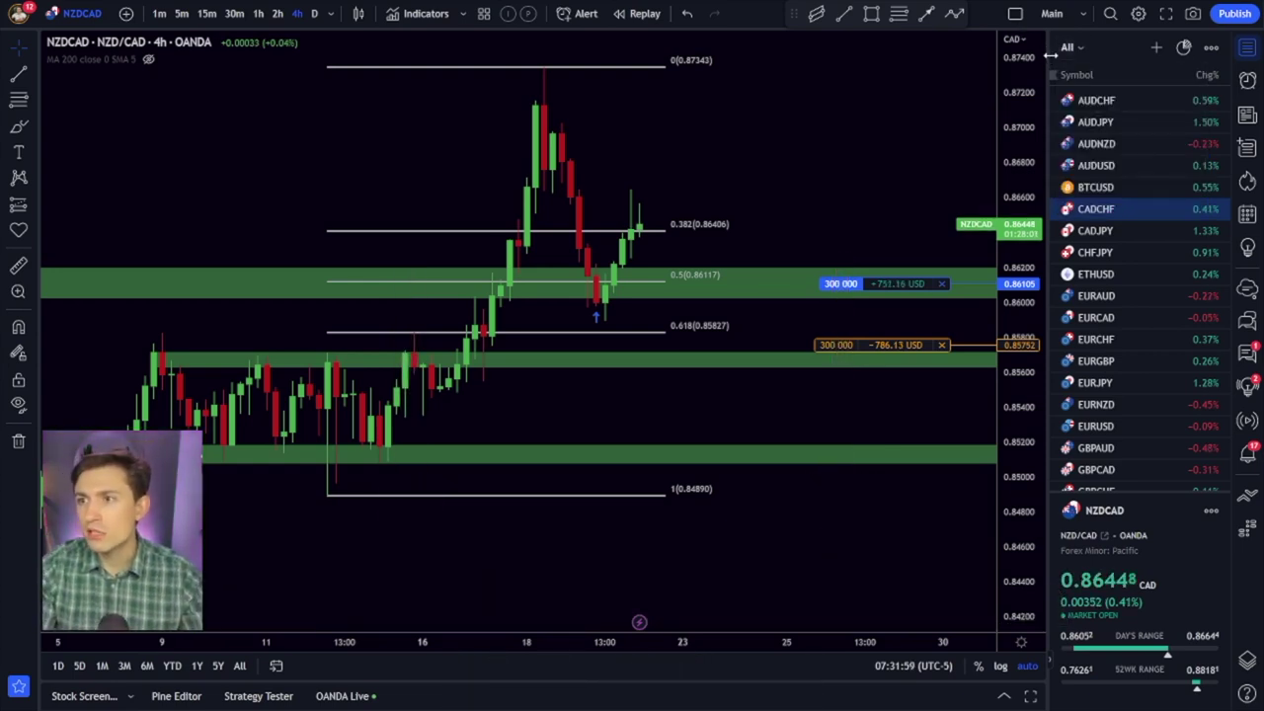
# - Widen the watchlist panel, then hide it and show it again
pyautogui.moveTo(1049, 61); pyautogui.dragTo(867, 61)
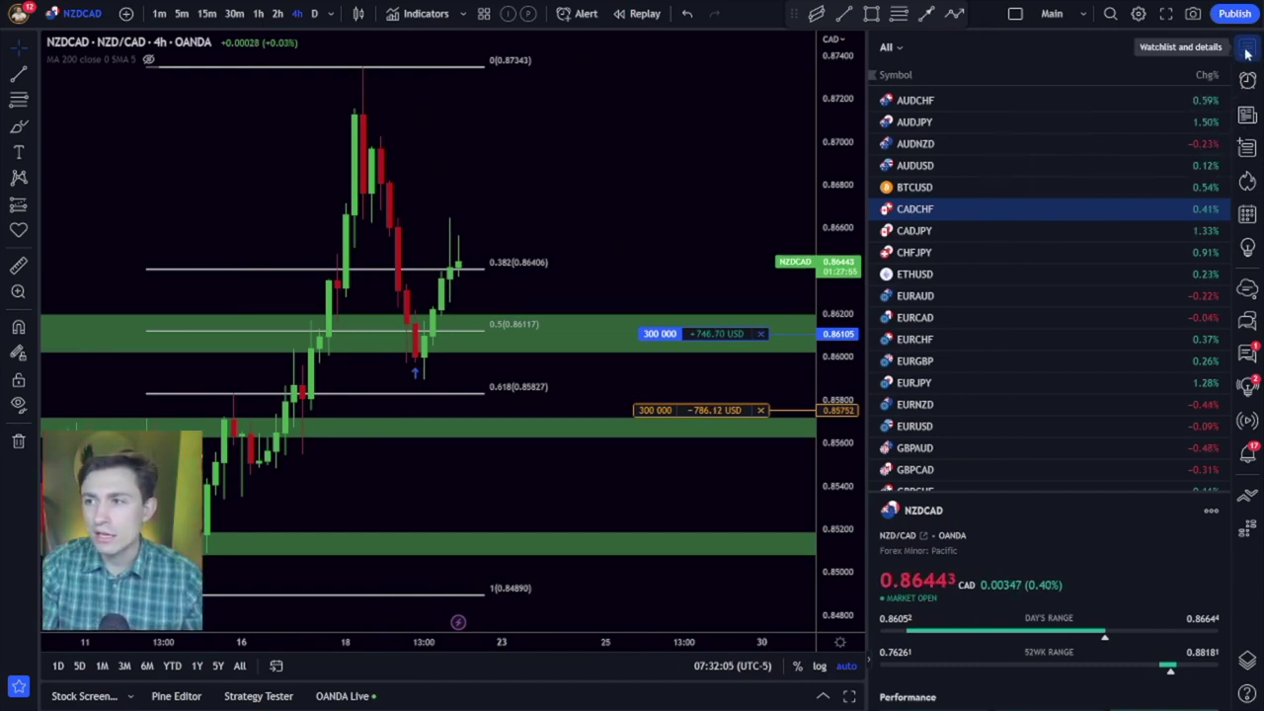
pyautogui.click(1248, 49)
pyautogui.click(1247, 49)
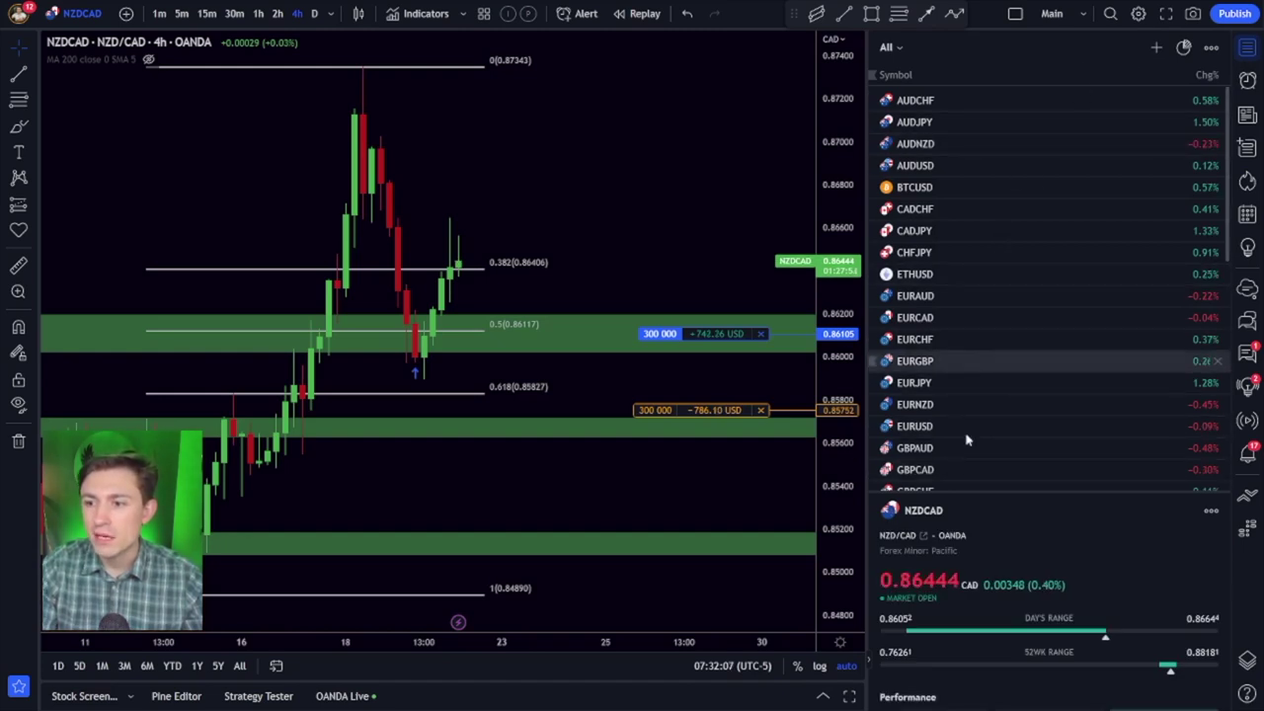
# - Extend the watchlist's height over the symbol details and narrow it to give the chart more width
pyautogui.moveTo(956, 493); pyautogui.dragTo(978, 625)
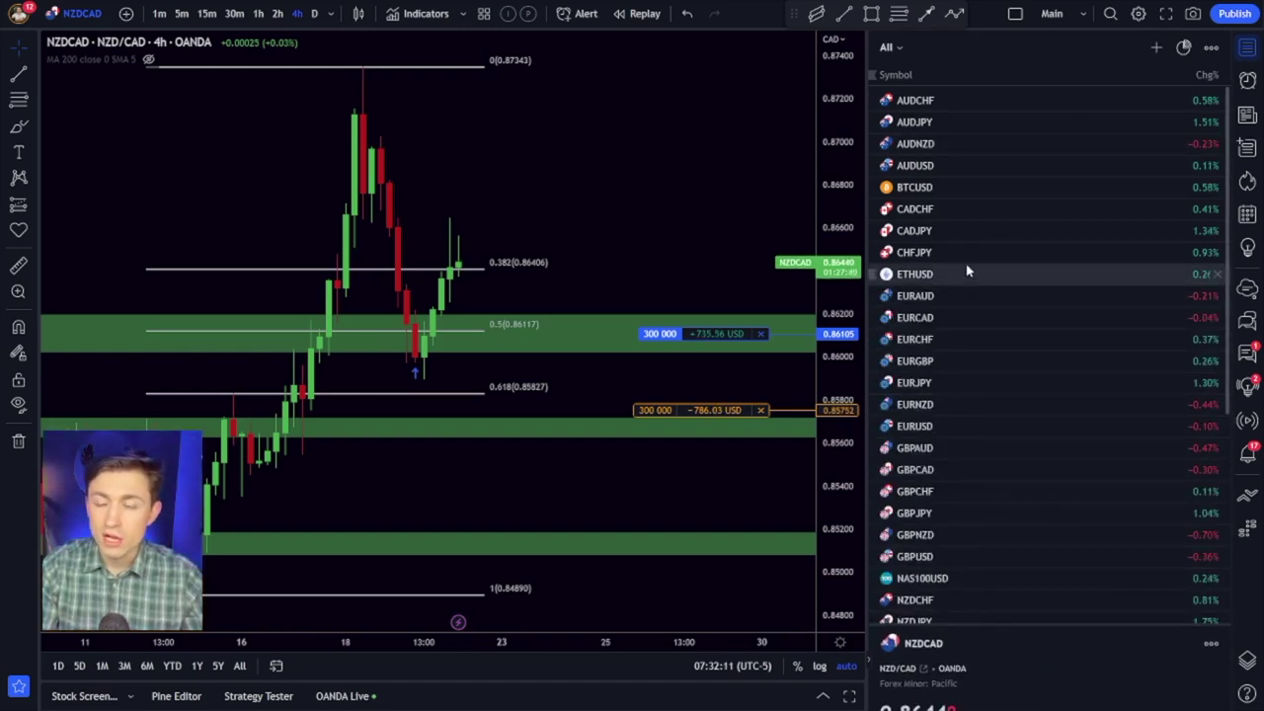
pyautogui.scroll(-5, 976, 247)
pyautogui.scroll(5, 978, 244)
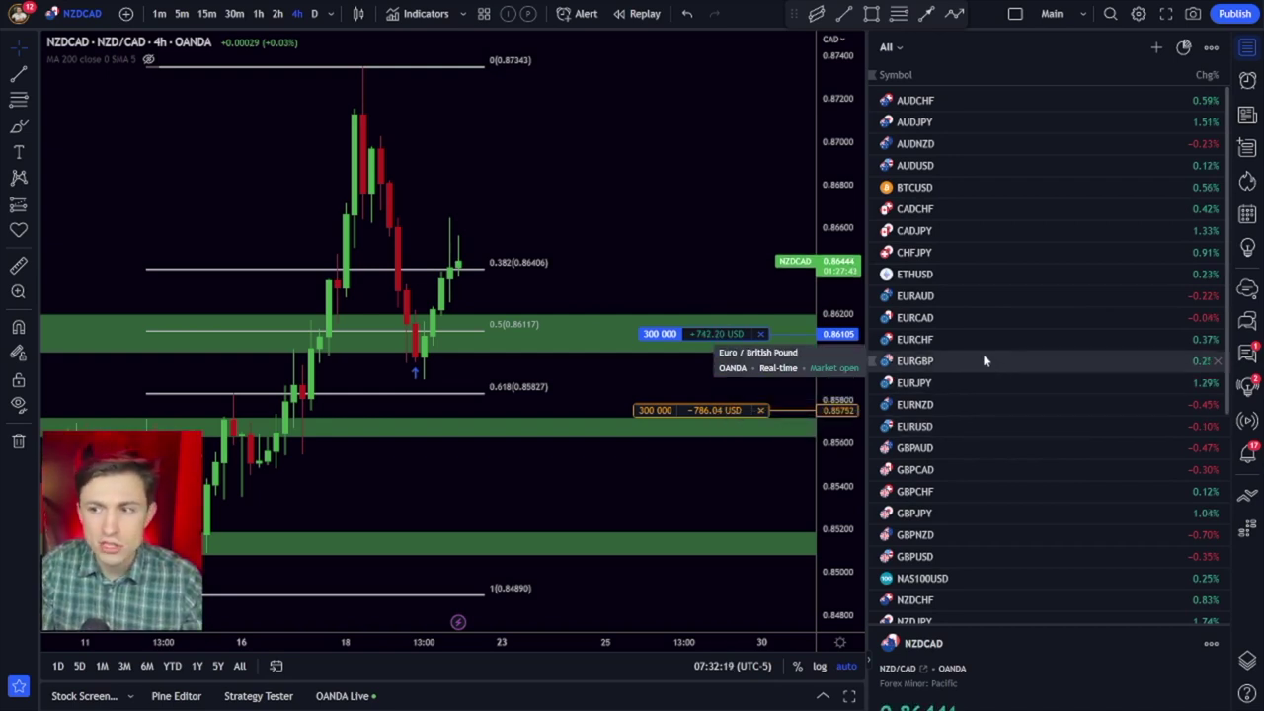
pyautogui.moveTo(867, 290); pyautogui.dragTo(1039, 289)
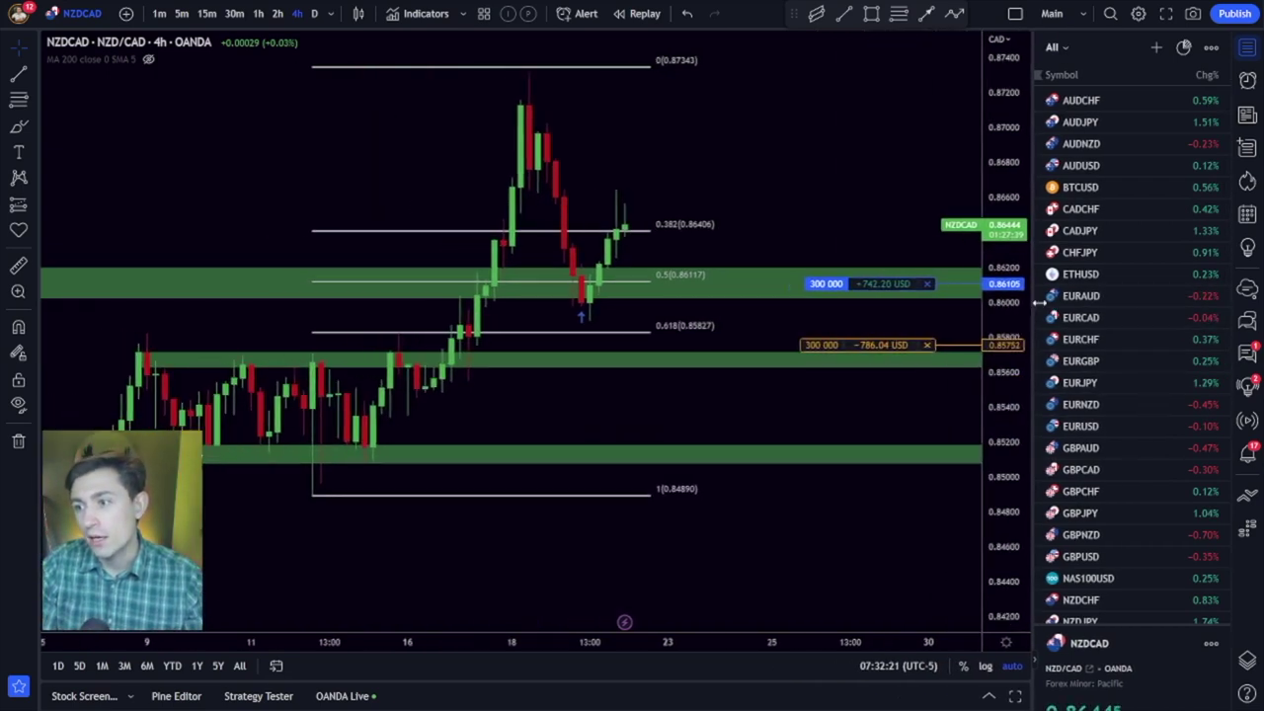
# - View the CADJPY chart and the AUDJPY chart from the watchlist
pyautogui.click(1132, 235)
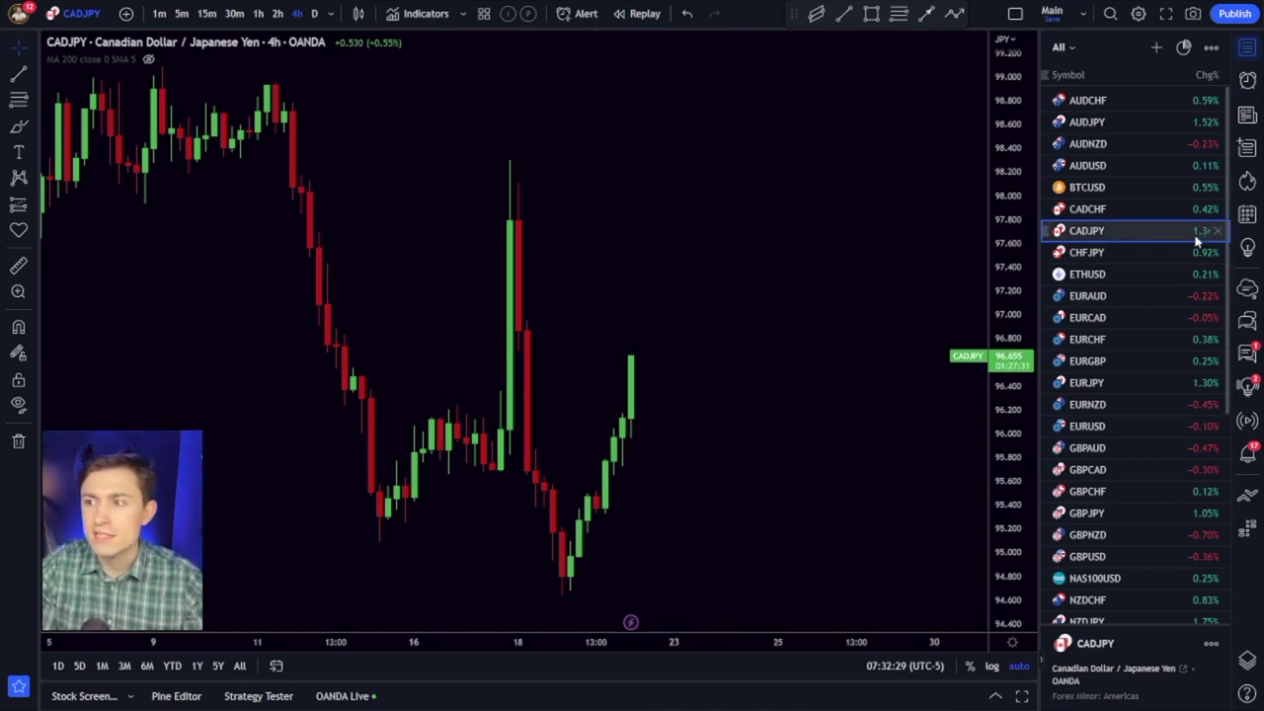
pyautogui.click(1143, 124)
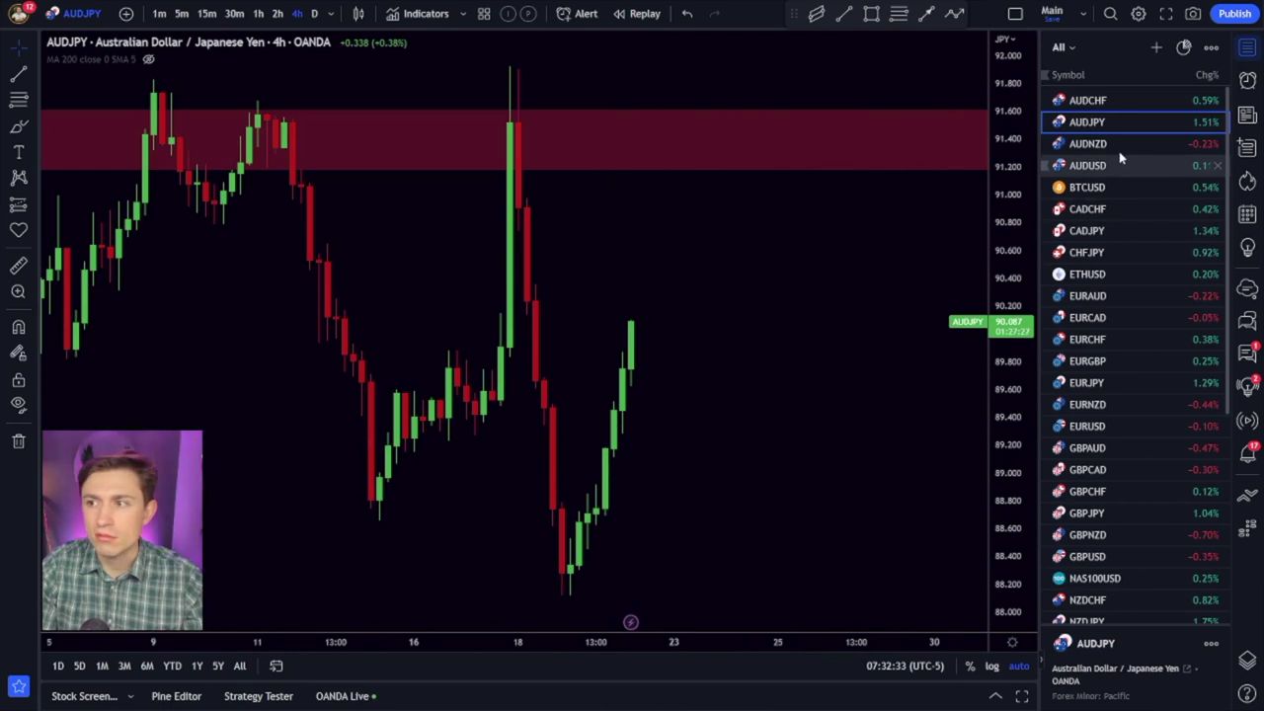
pyautogui.scroll(-1, 1123, 150)
pyautogui.scroll(1, 1145, 163)
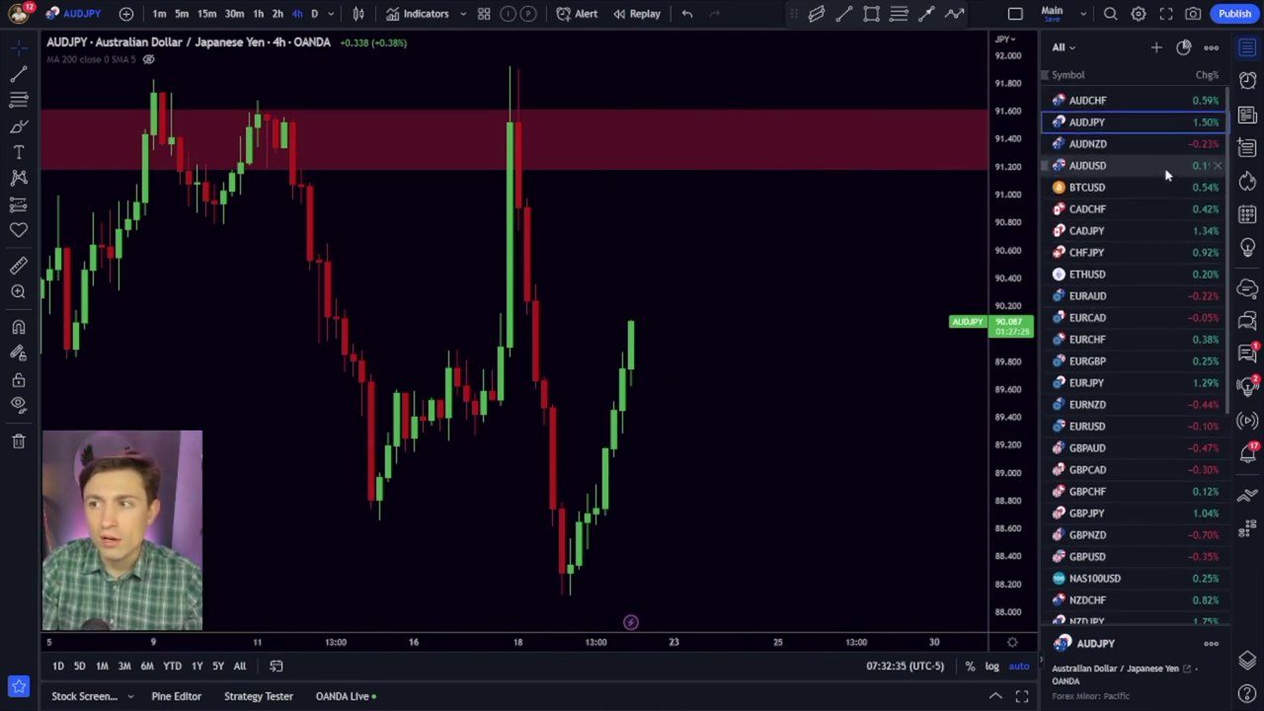
# - Sort the watchlist by percentage change in ascending order and view the GBPNZD, GBPAUD and EURNZD charts
pyautogui.click(1209, 77)
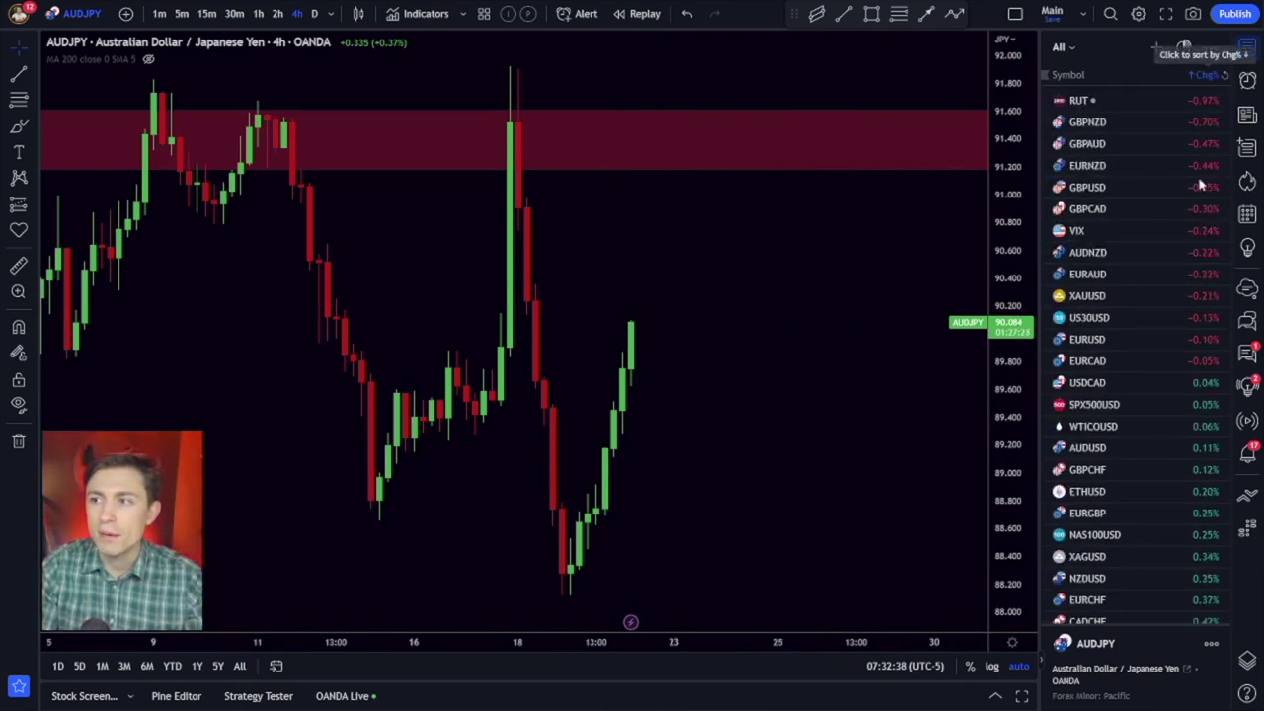
pyautogui.click(1105, 124)
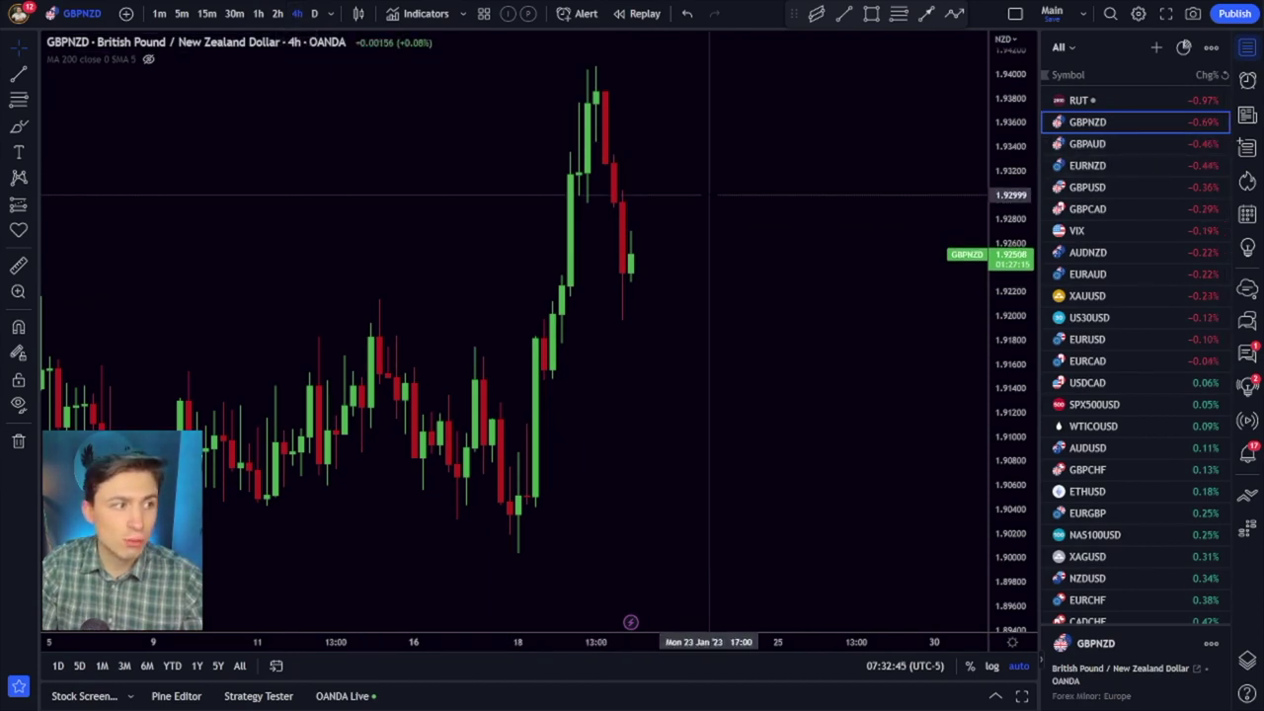
pyautogui.click(1096, 144)
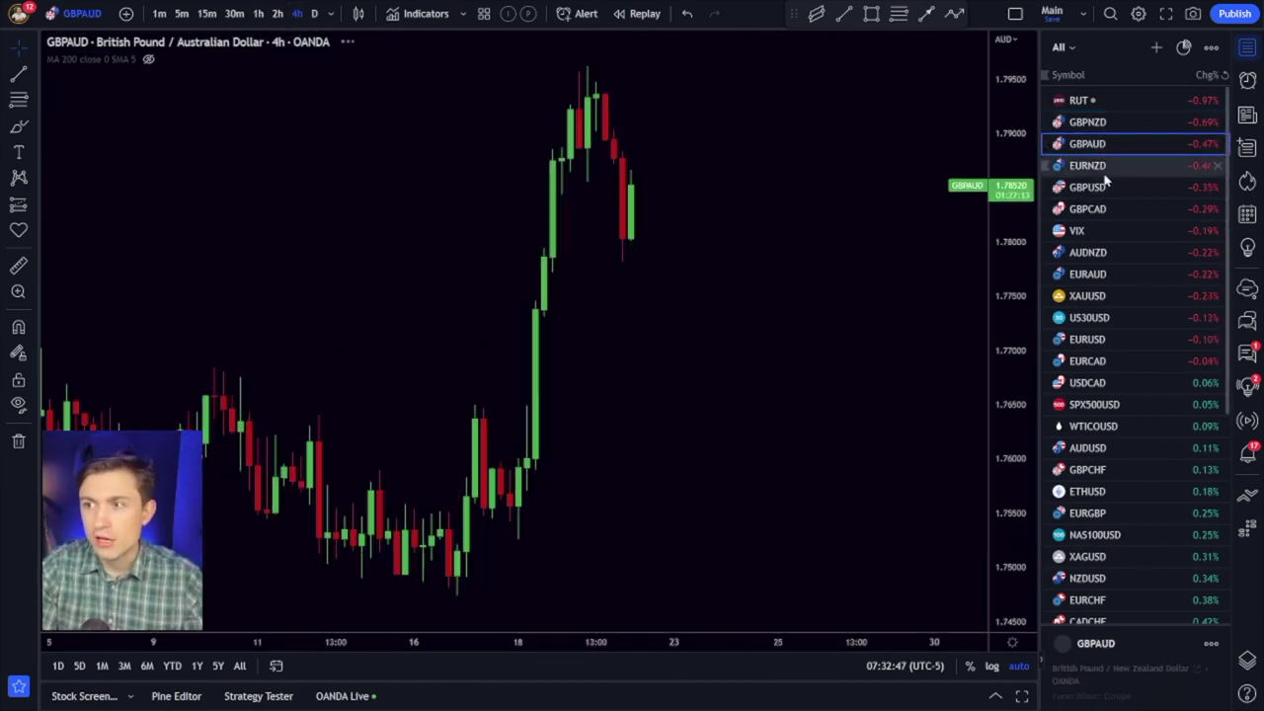
pyautogui.click(1092, 165)
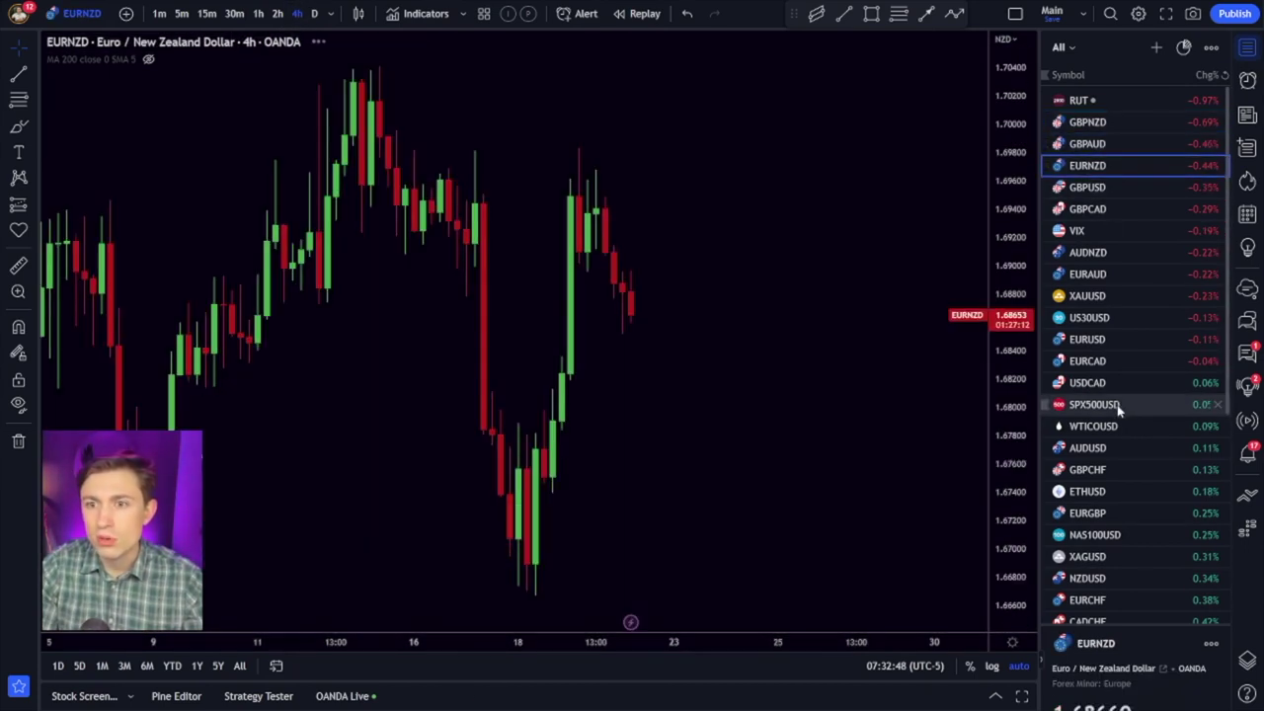
# - Sort the watchlist by percentage change in descending order and view the NZDJPY chart
pyautogui.click(1207, 75)
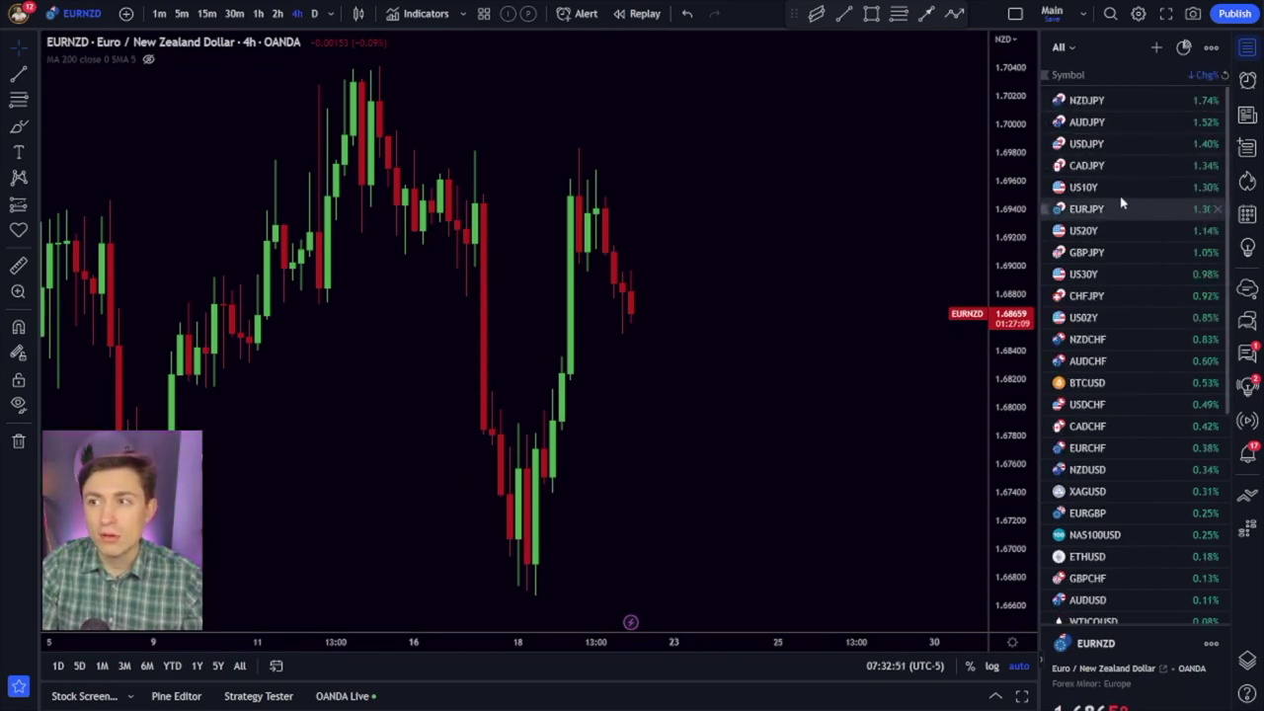
pyautogui.click(1098, 102)
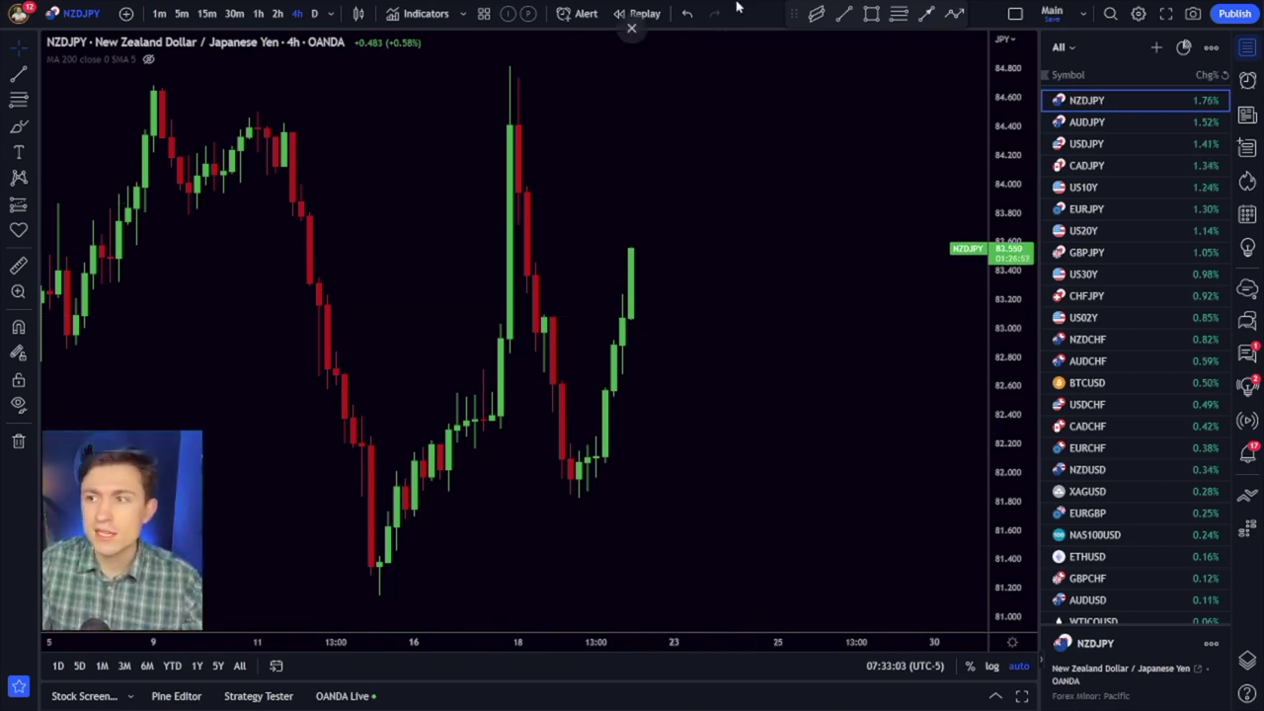
# - Add OANDA's copper symbol XCUUSD to the watchlist and open its chart
pyautogui.click(1157, 48)
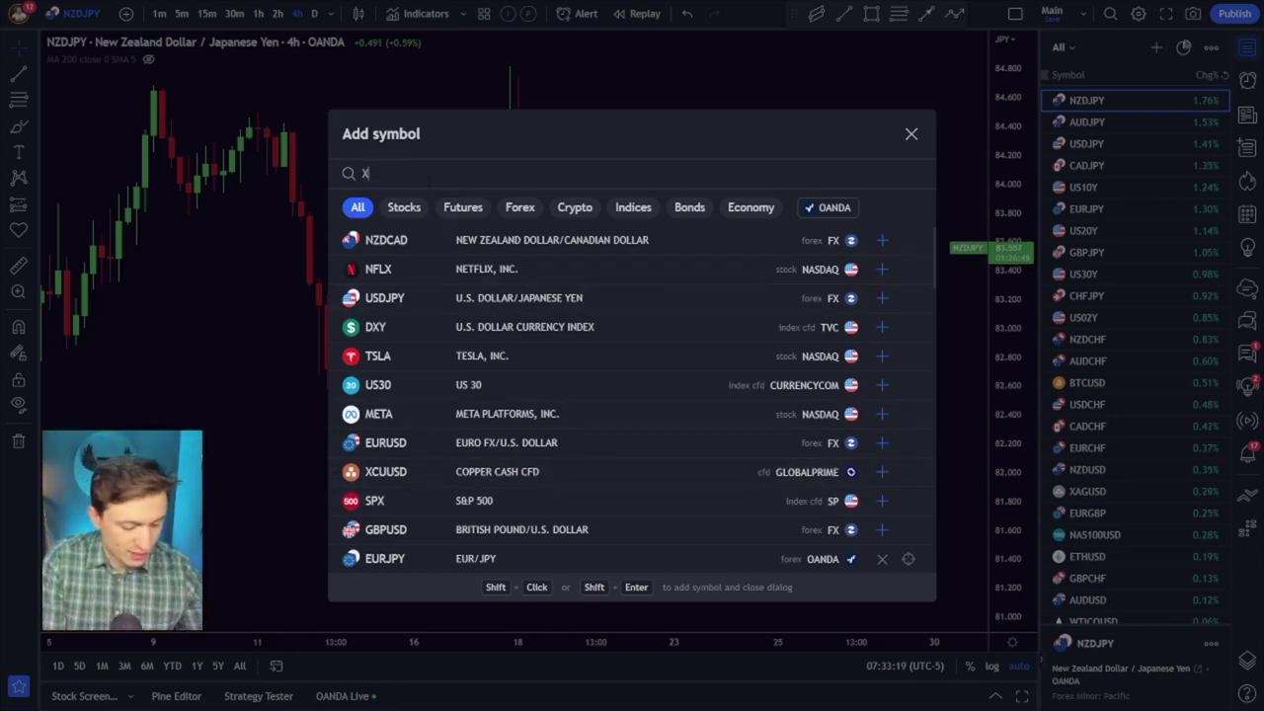
pyautogui.write('UUSD')
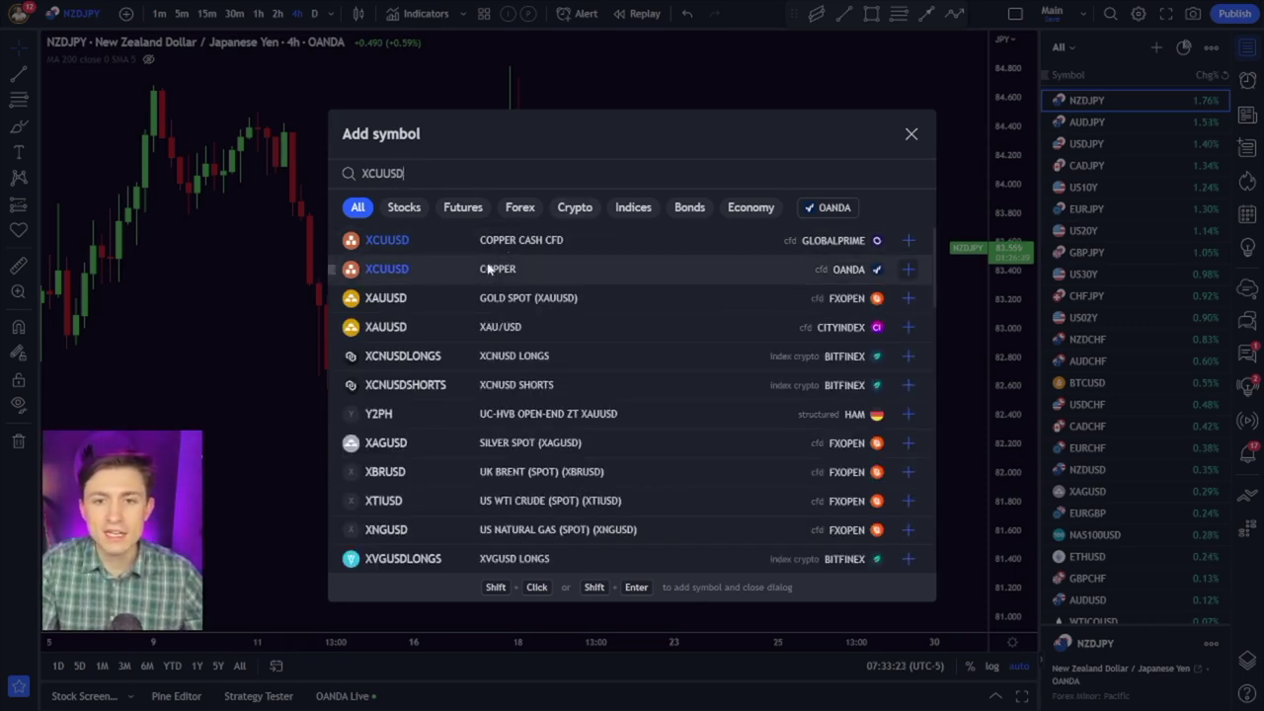
pyautogui.click(908, 269)
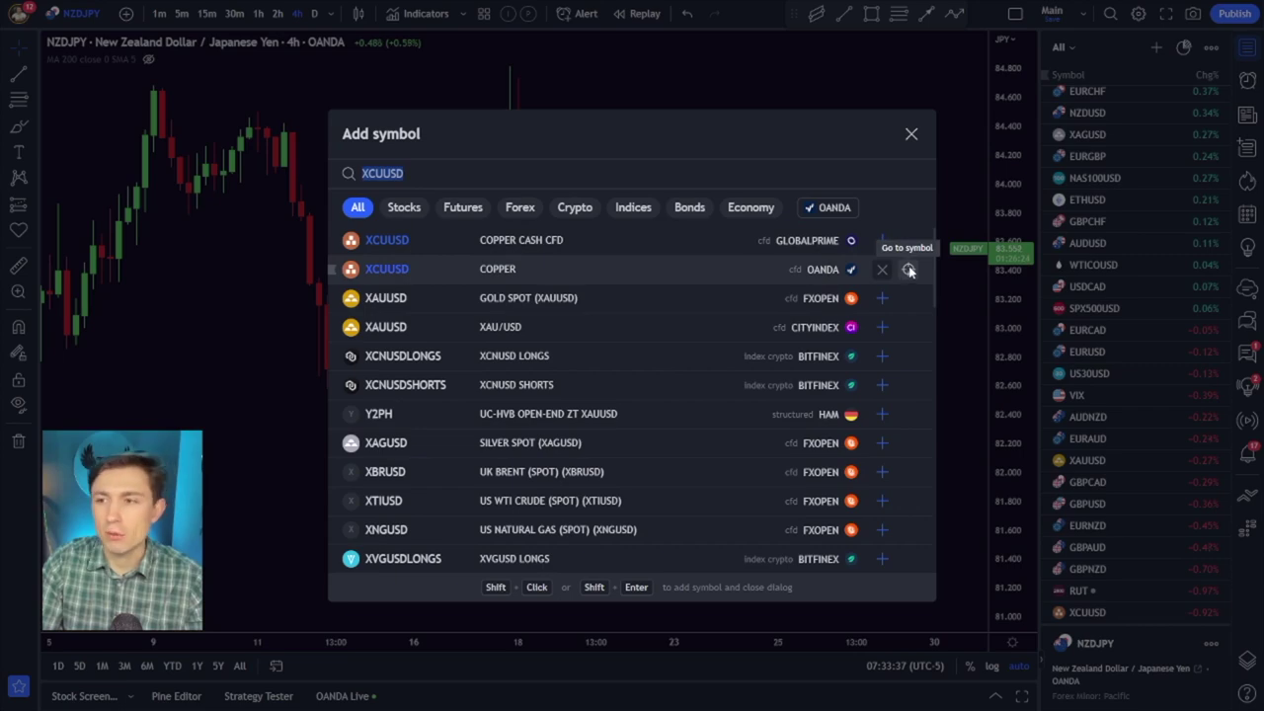
pyautogui.press('Escape')
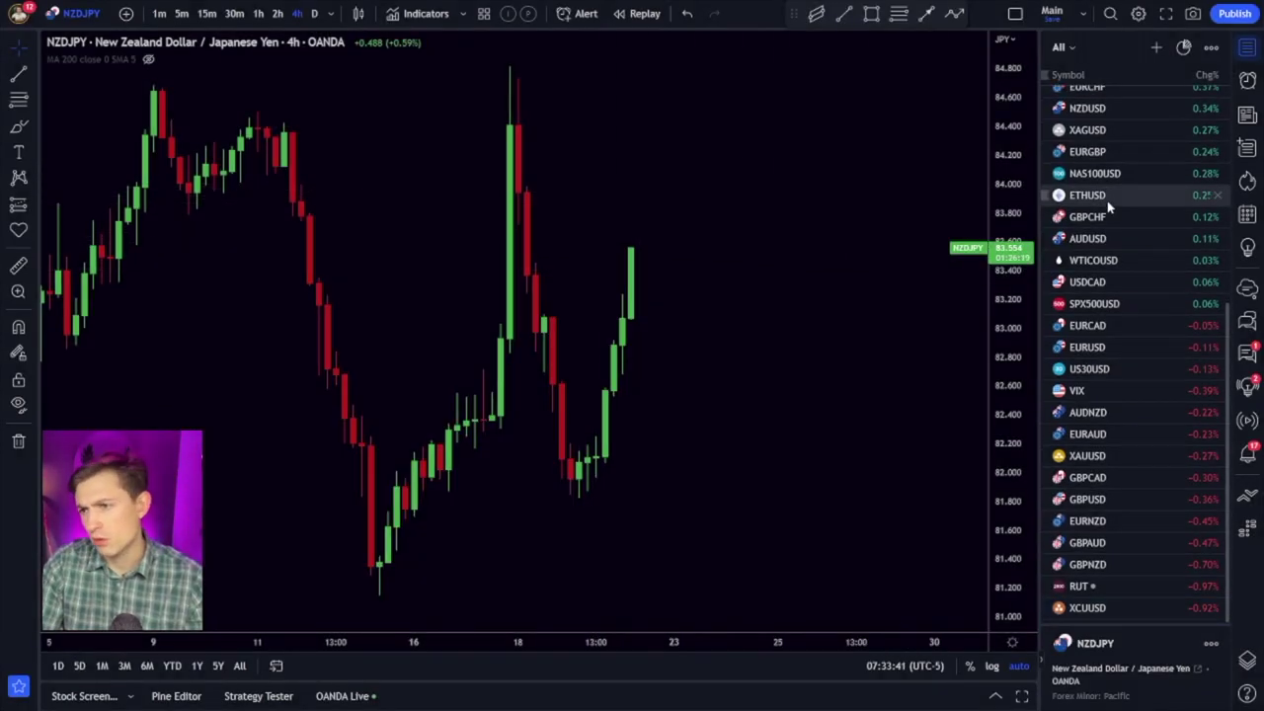
pyautogui.scroll(-1, 1106, 212)
pyautogui.click(1091, 607)
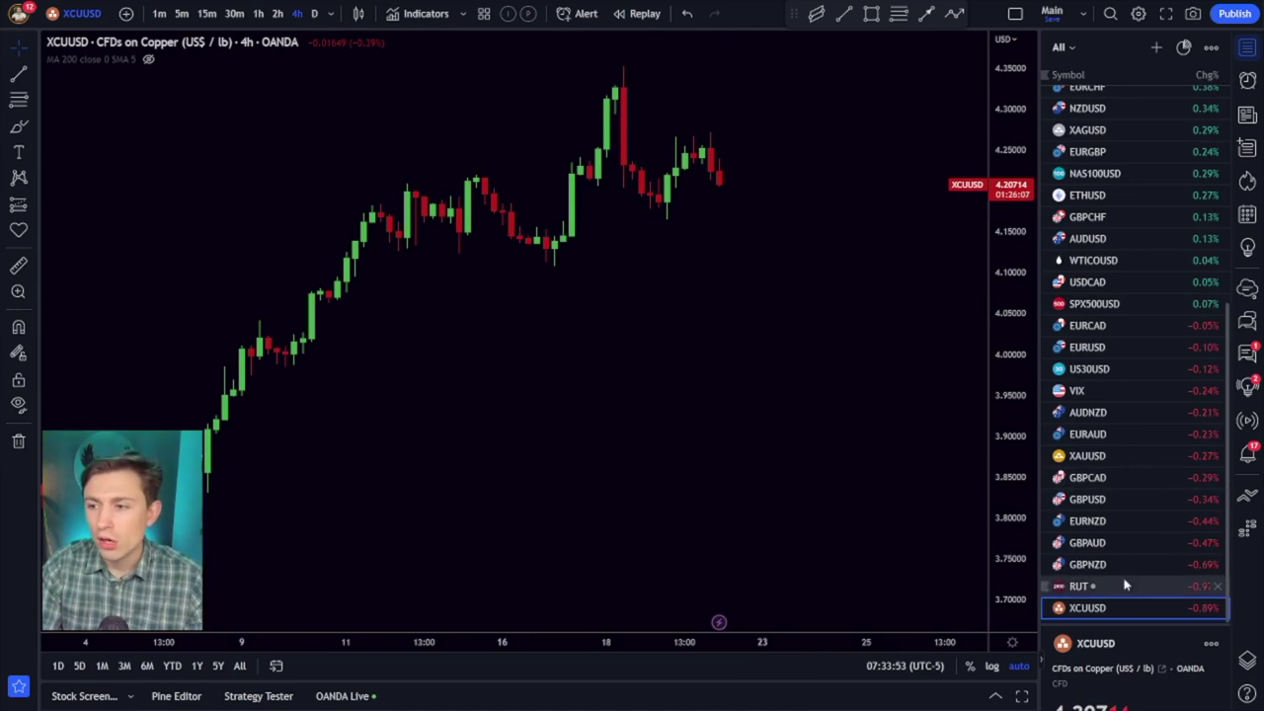
# - Sort the watchlist by symbol name, trying reverse order before settling on alphabetical order from A to Z
pyautogui.click(1071, 76)
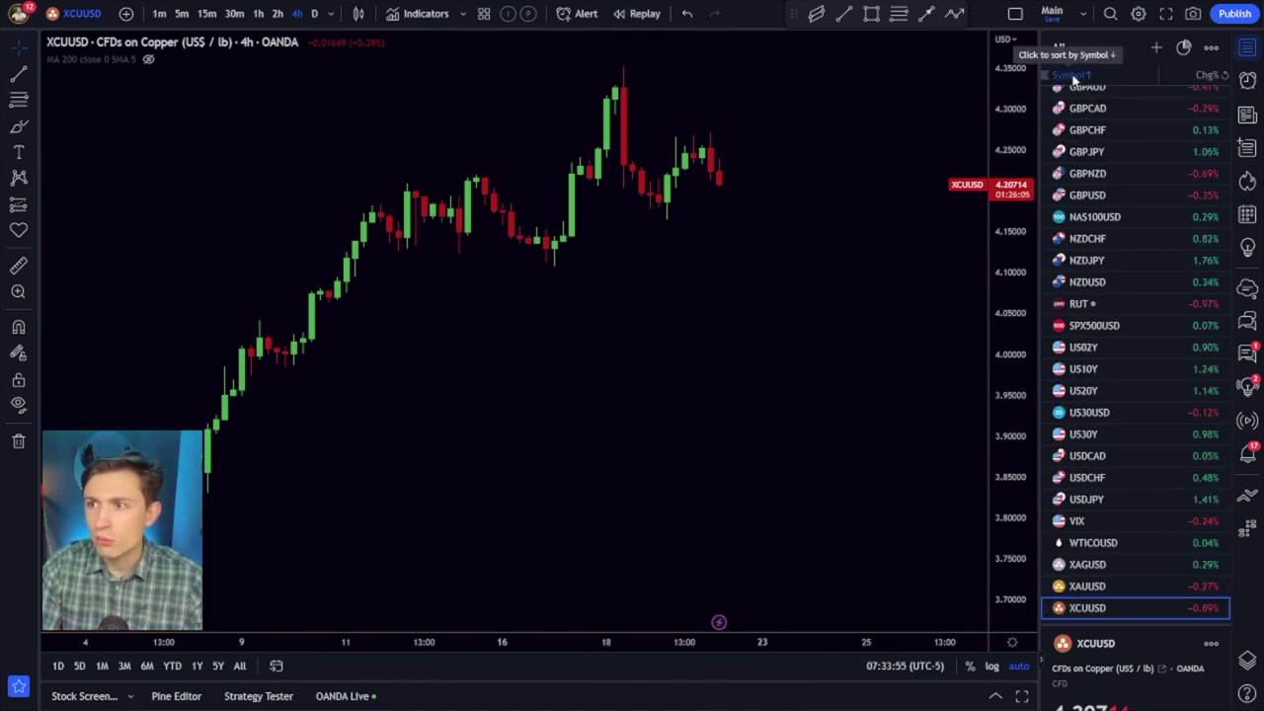
pyautogui.click(1065, 77)
pyautogui.scroll(5, 1120, 357)
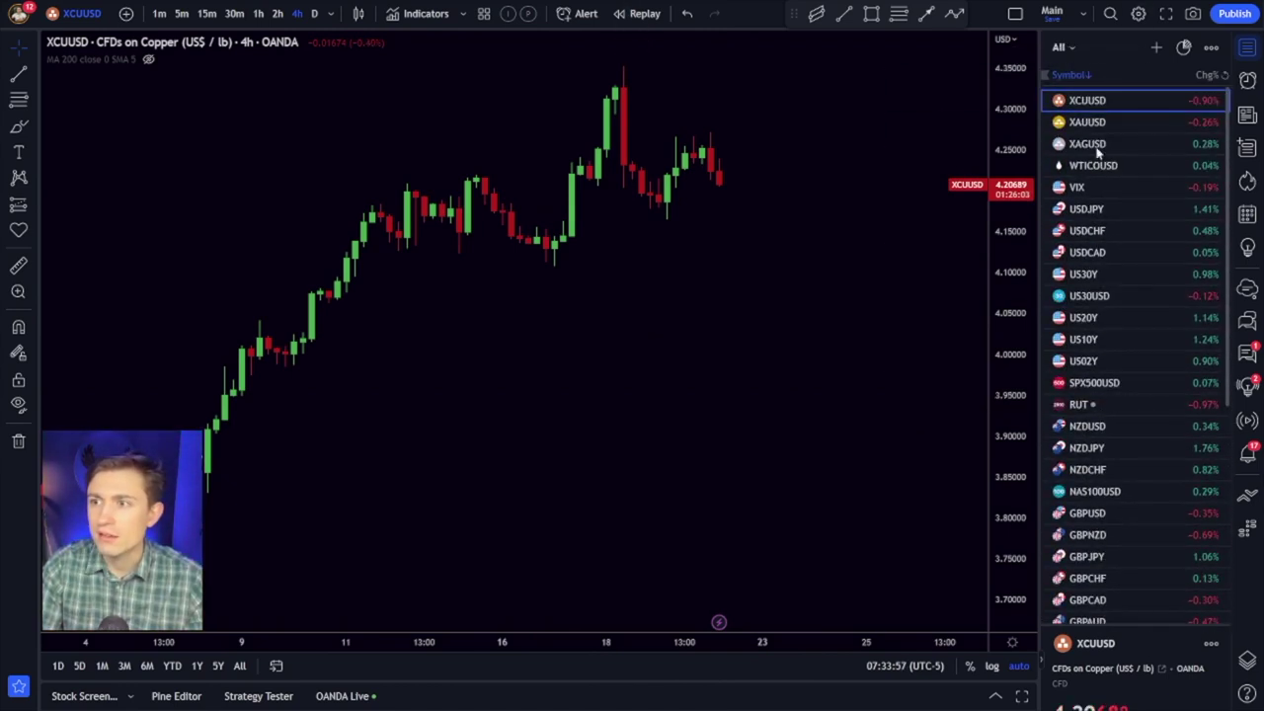
pyautogui.click(1072, 76)
pyautogui.scroll(-1, 1091, 234)
pyautogui.scroll(-3, 1090, 234)
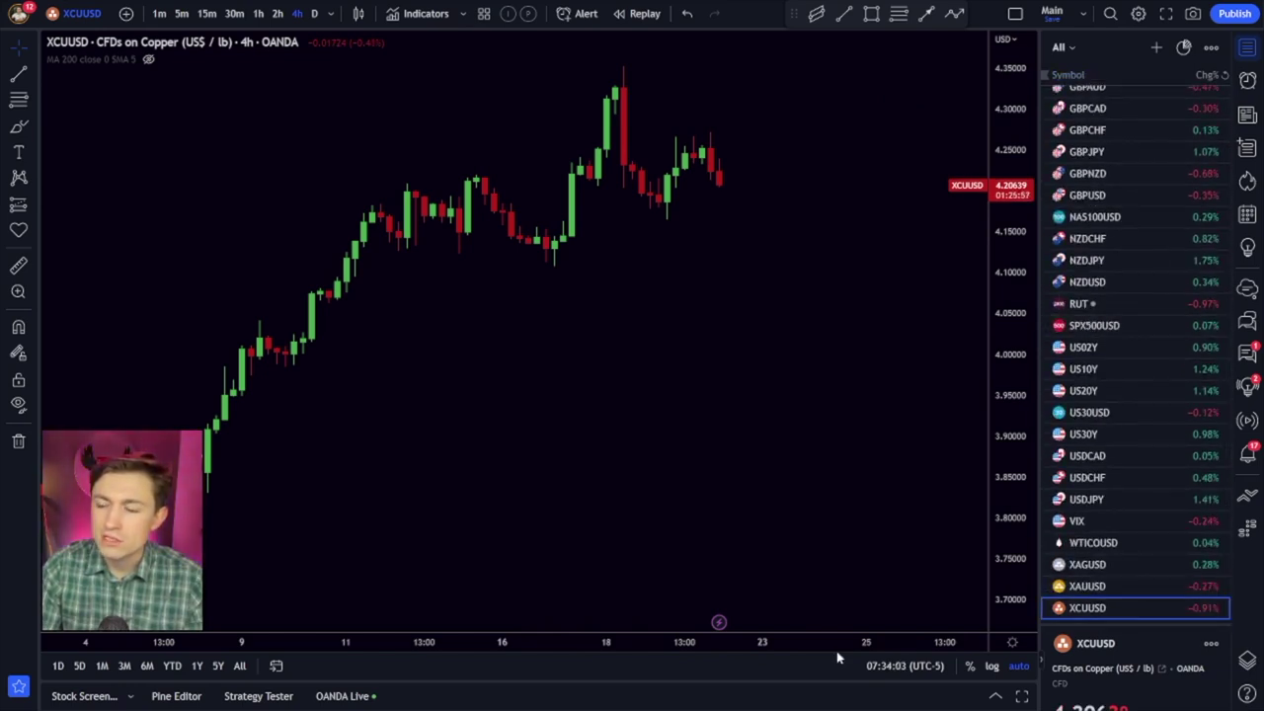
# - Look at the flag, section and add-symbol options available for XCUUSD in the watchlist
pyautogui.rightClick(1084, 610)
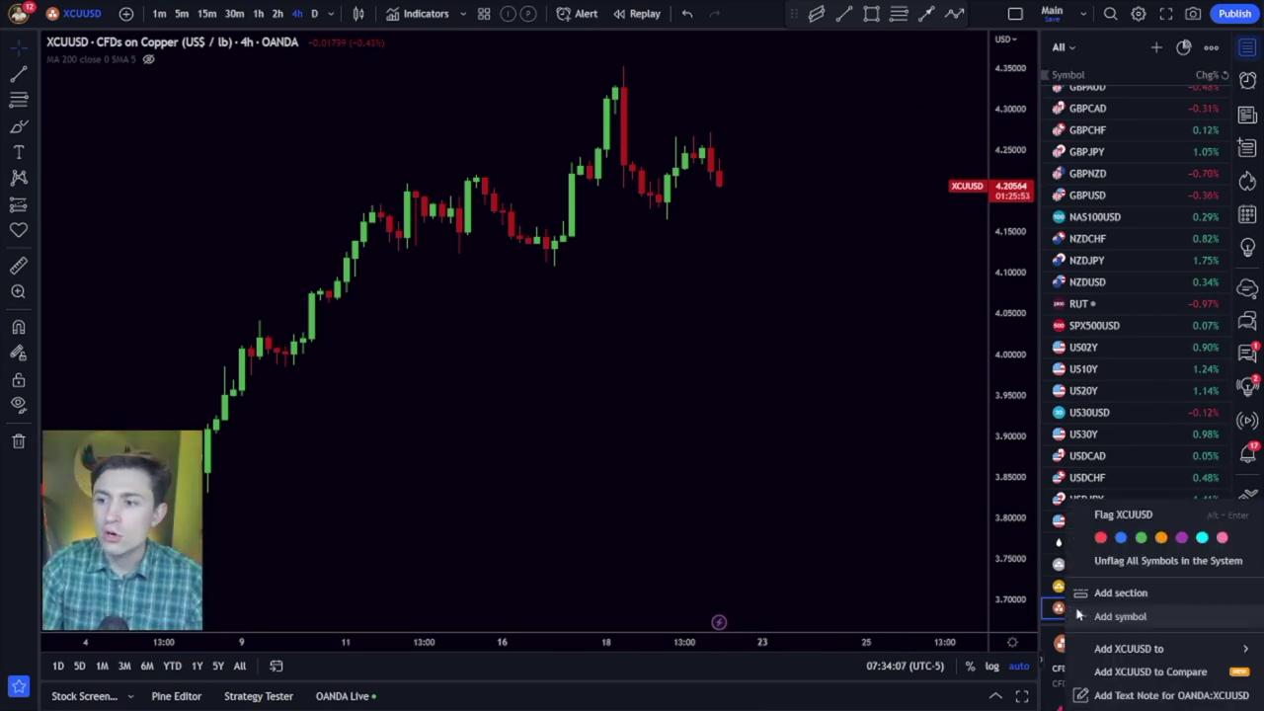
pyautogui.click(1067, 616)
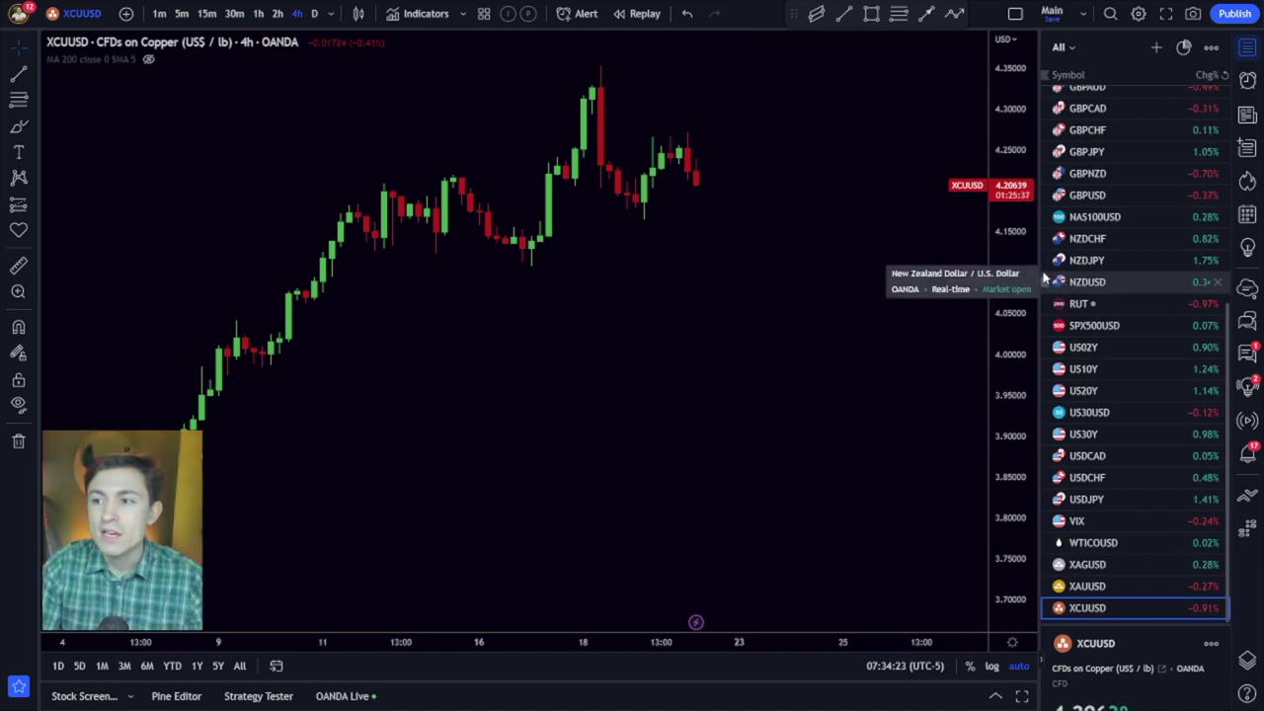
# - Narrow the watchlist slightly and switch the chart to OANDA's NZDCAD
pyautogui.moveTo(1044, 280); pyautogui.dragTo(1084, 285)
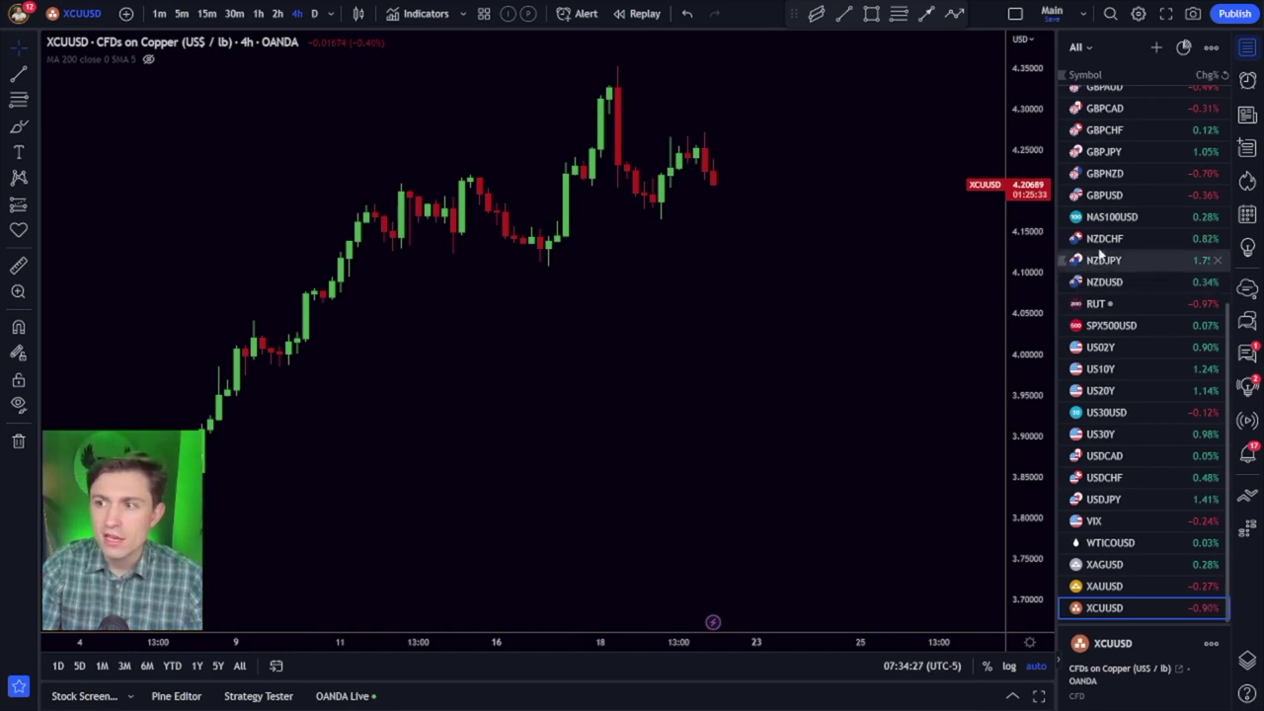
pyautogui.scroll(5, 1098, 252)
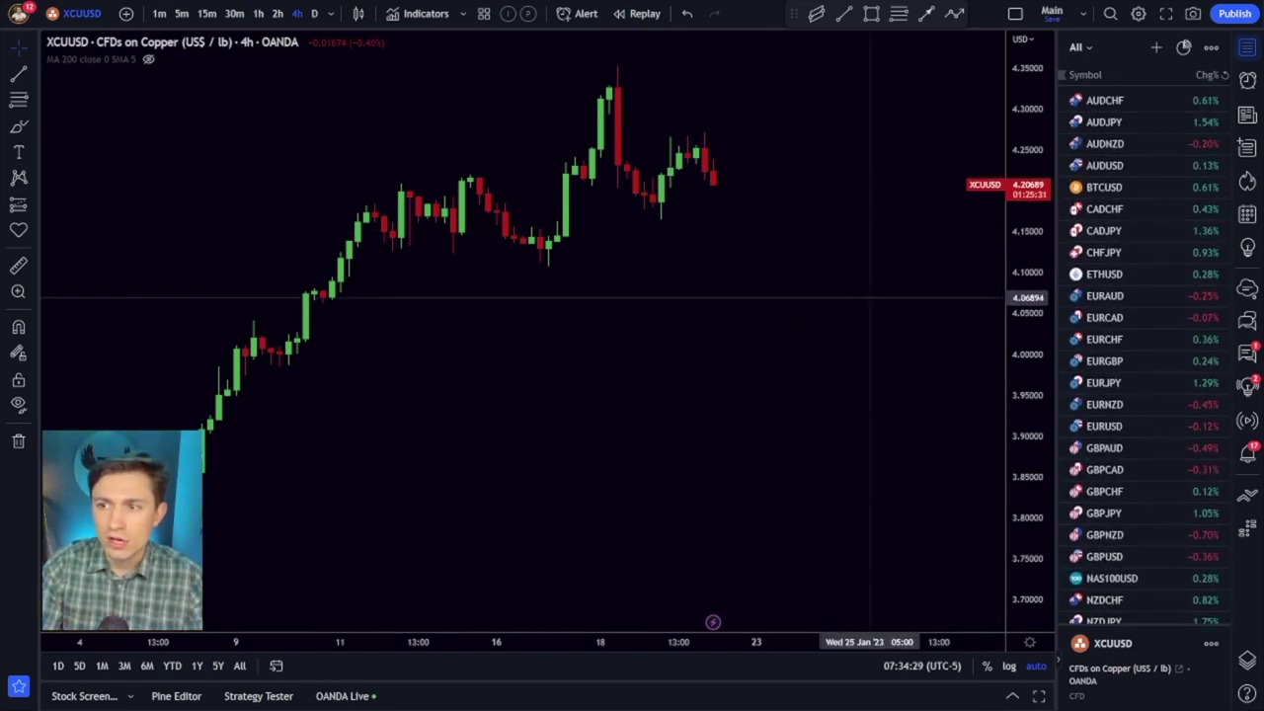
pyautogui.write('NZDCAD')
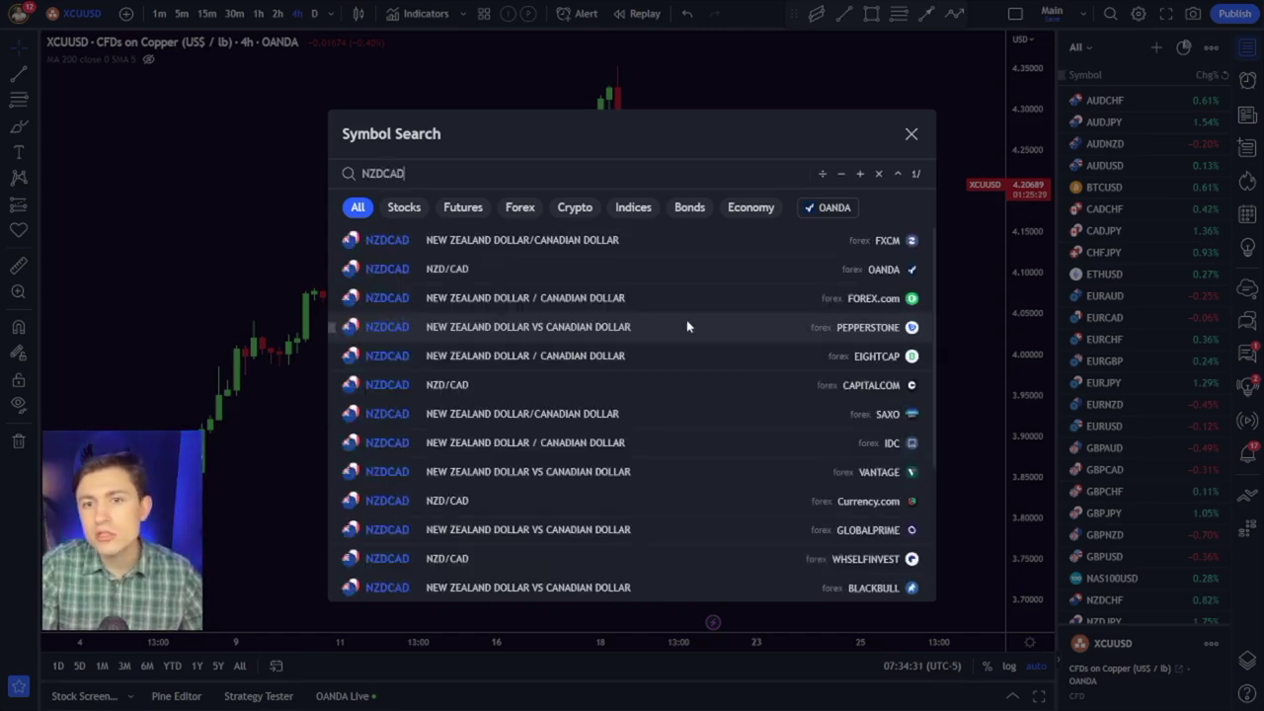
pyautogui.click(571, 275)
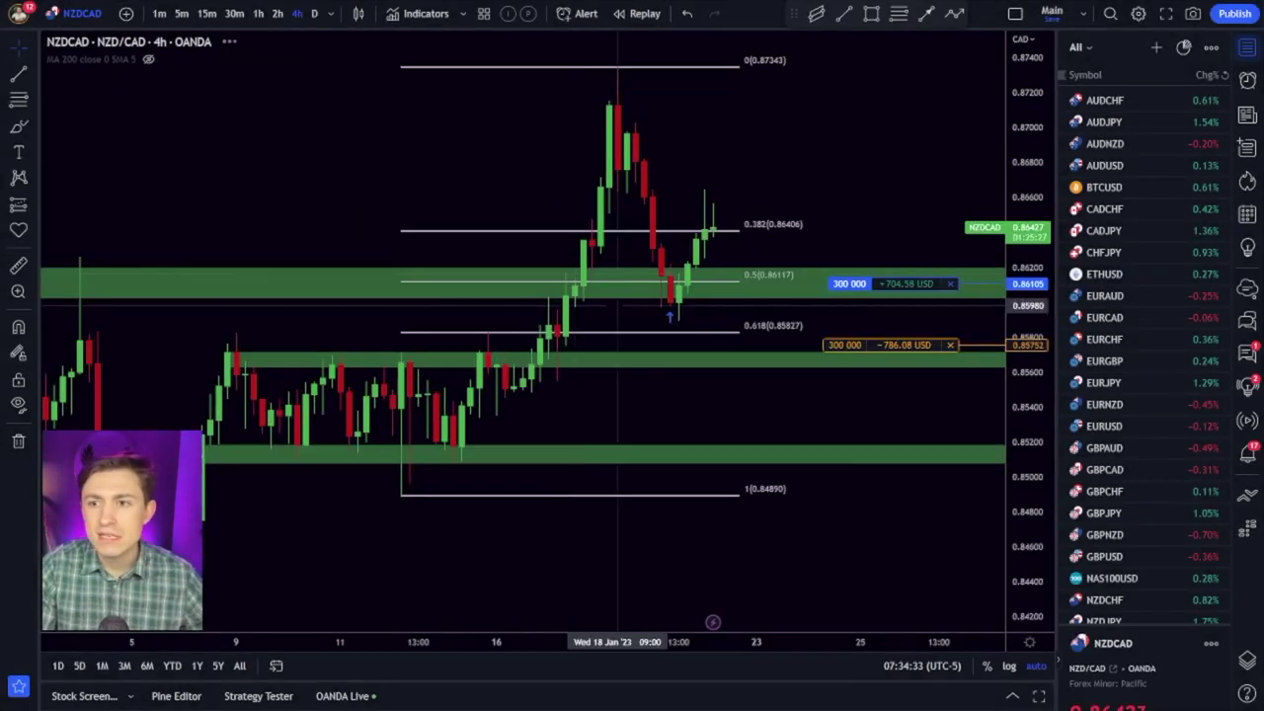
# - Look through the watchlist for NZDCAD, and add OANDA's NZDCAD symbol to it
pyautogui.scroll(-5, 1111, 368)
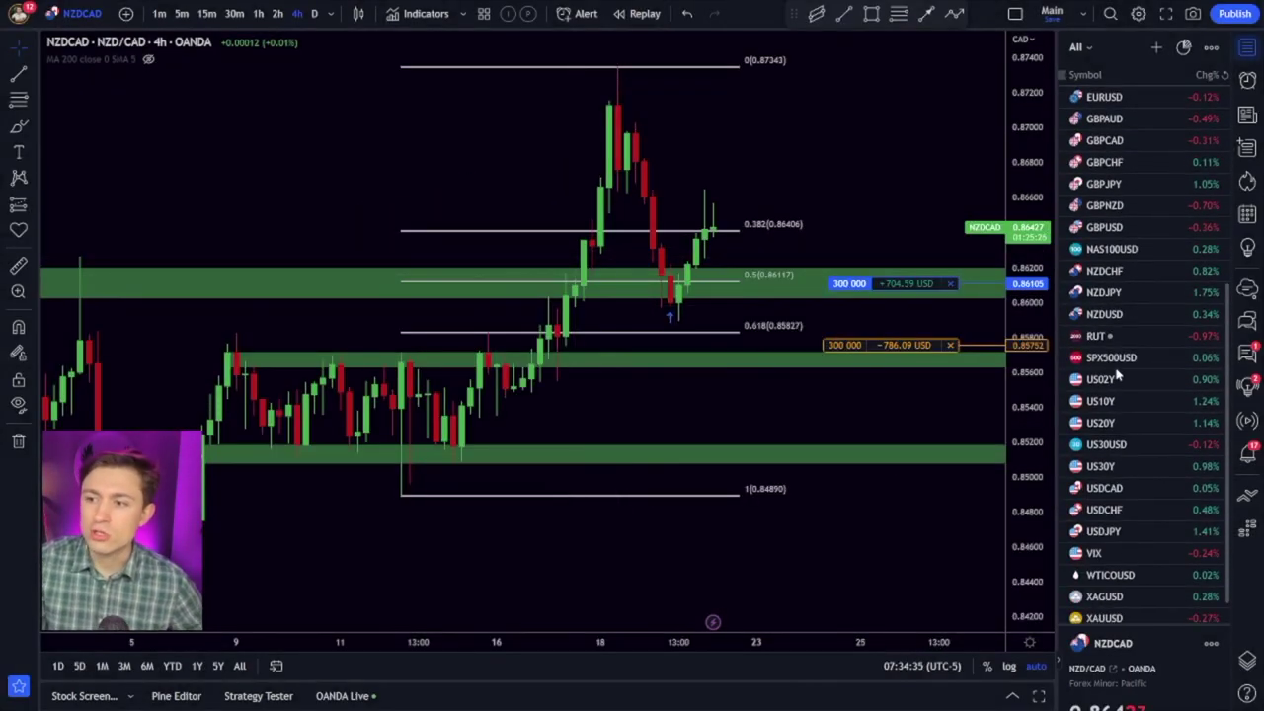
pyautogui.scroll(4, 1119, 364)
pyautogui.scroll(2, 1116, 364)
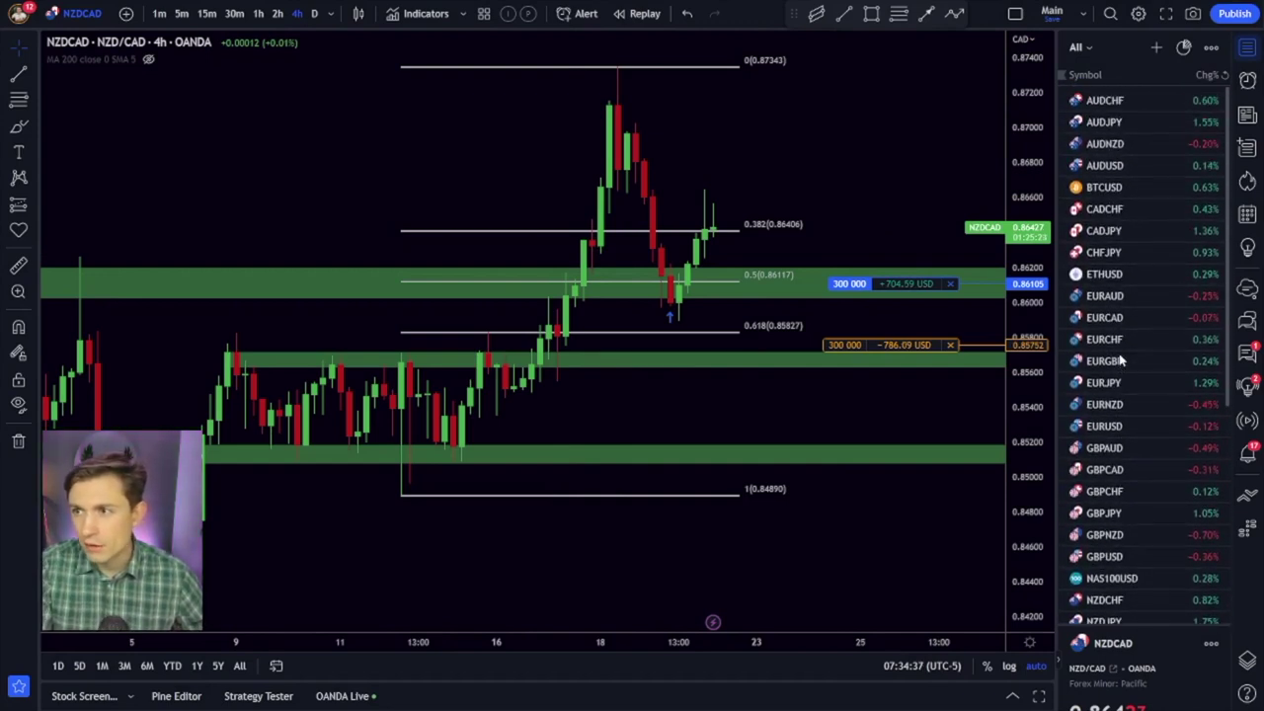
pyautogui.scroll(-3, 1144, 330)
pyautogui.scroll(-3, 1143, 331)
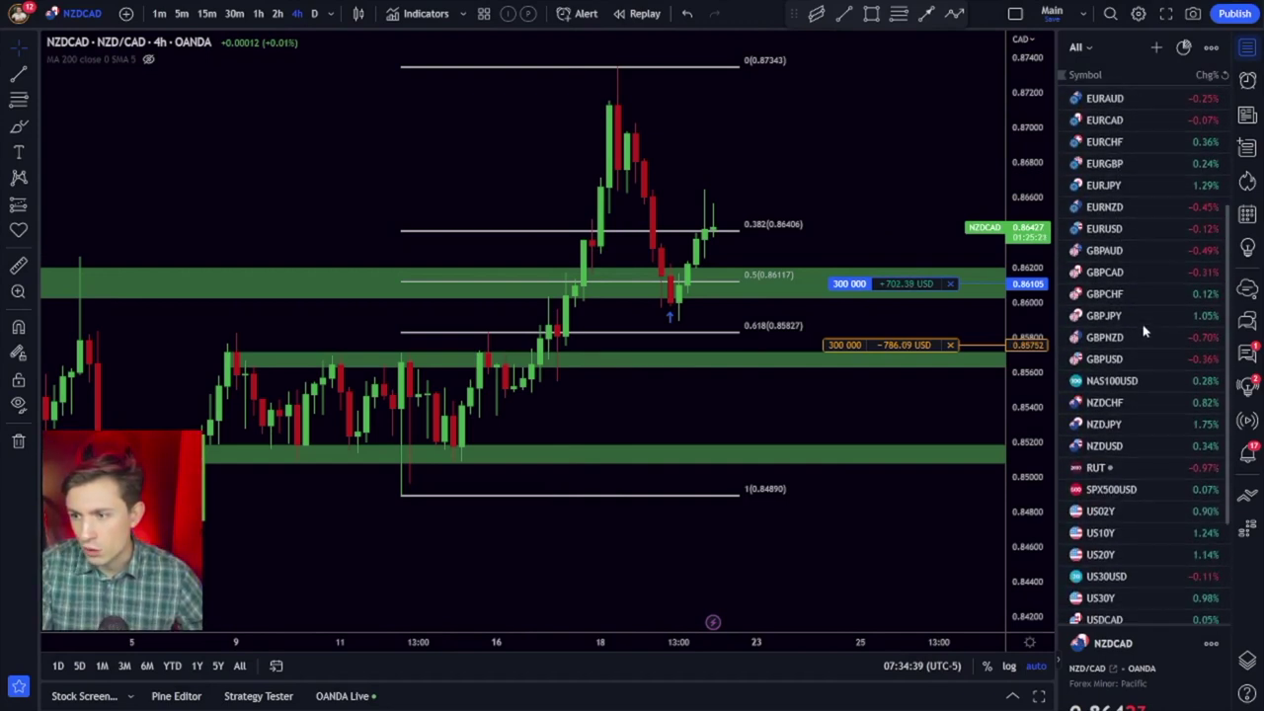
pyautogui.scroll(-3, 1144, 331)
pyautogui.scroll(-3, 1143, 332)
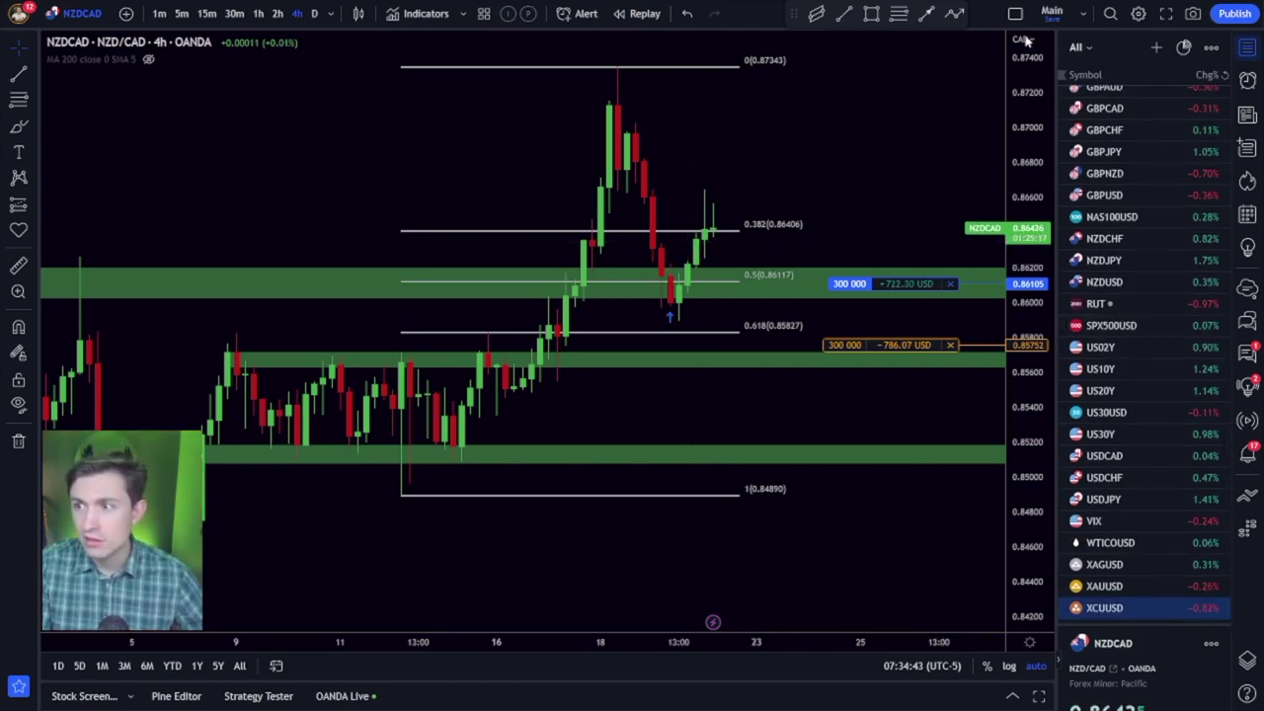
pyautogui.click(1156, 47)
pyautogui.write('N')
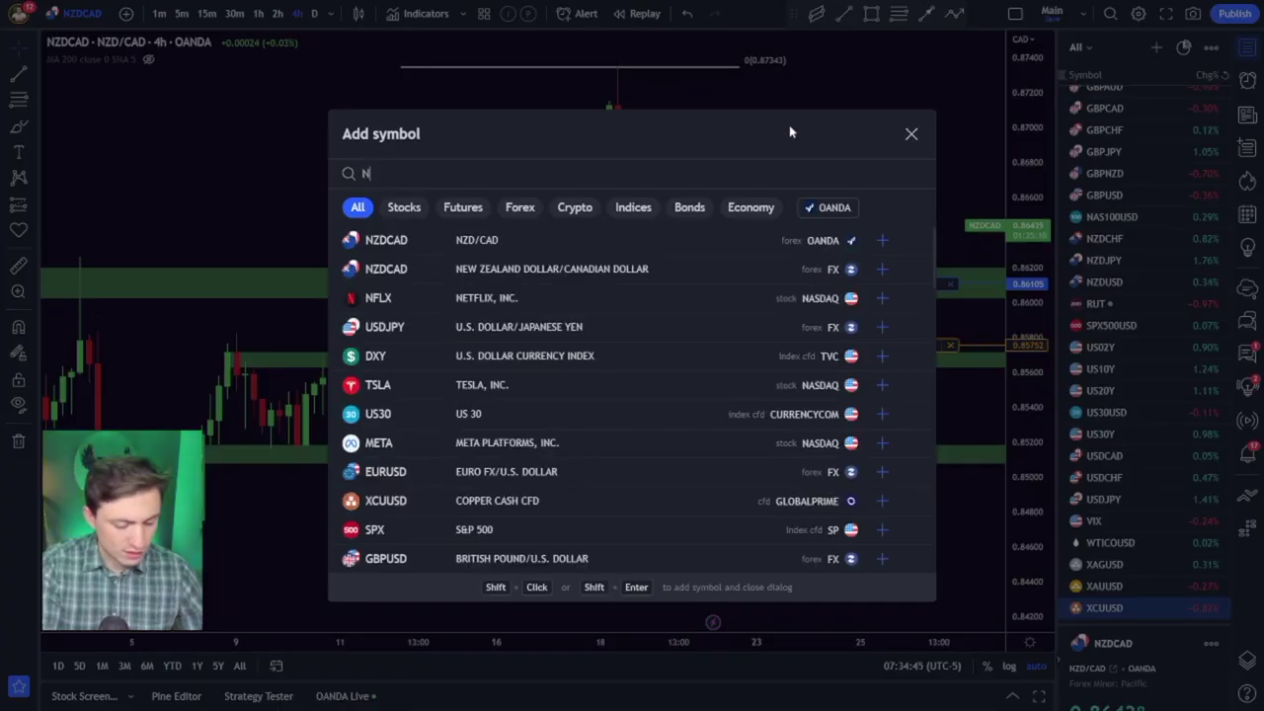
pyautogui.write('ZDCAD')
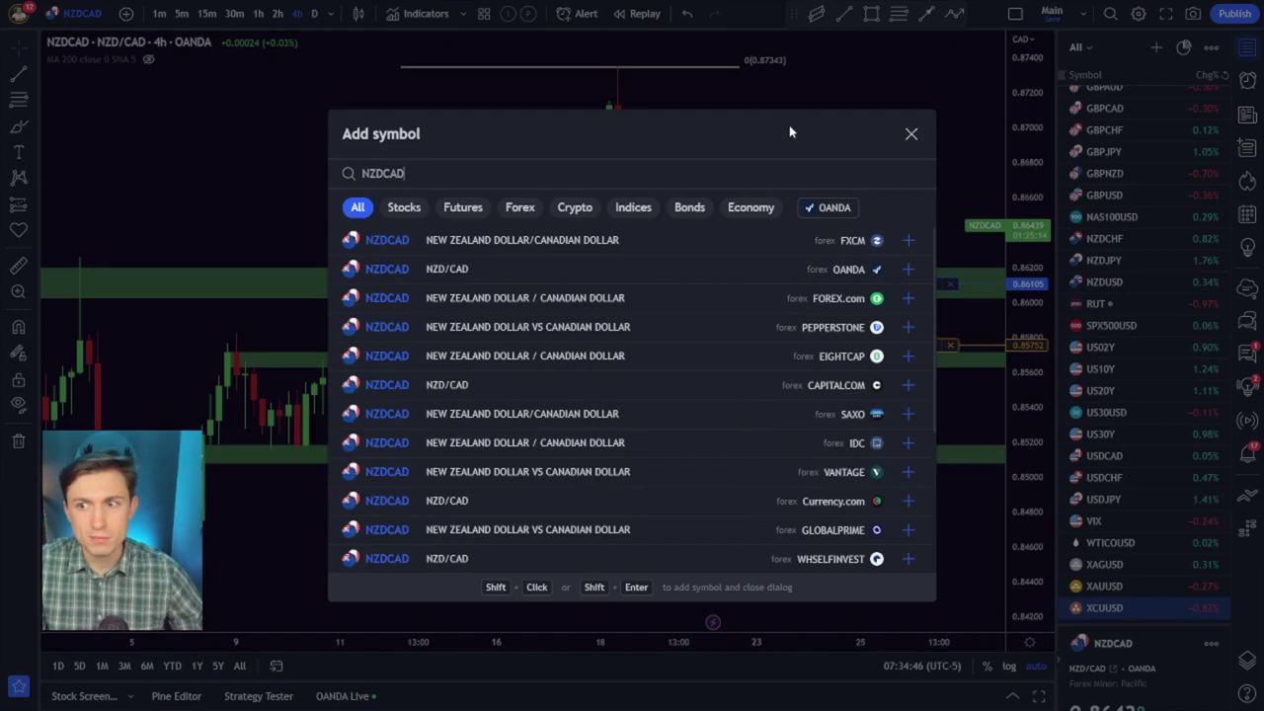
pyautogui.click(908, 268)
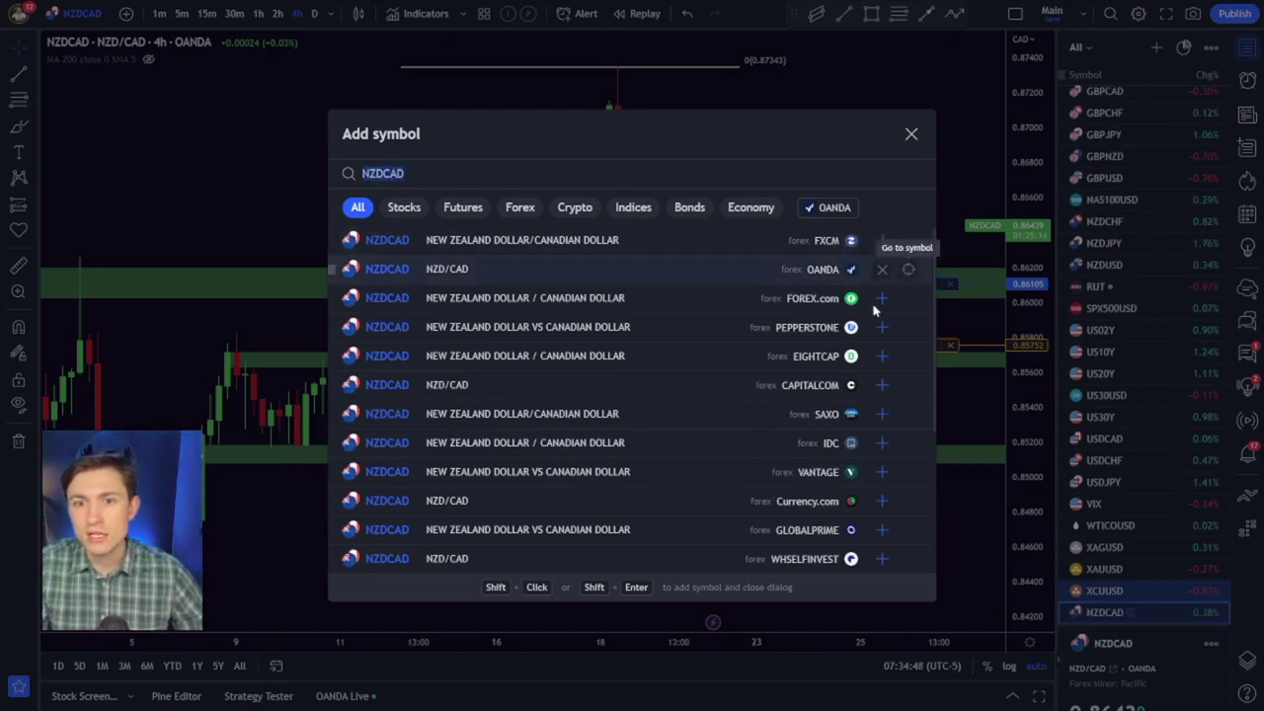
pyautogui.click(911, 133)
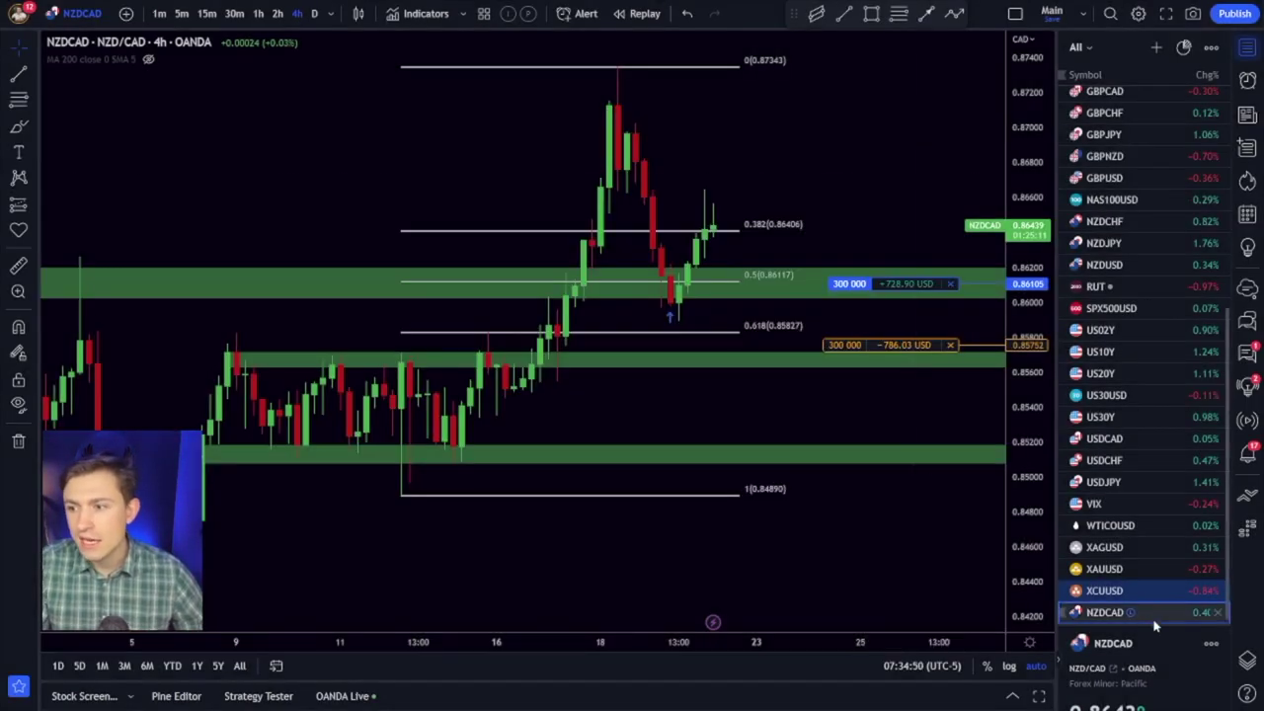
# - Sort the watchlist by symbol name, toggling the order and finishing with A to Z
pyautogui.click(1084, 76)
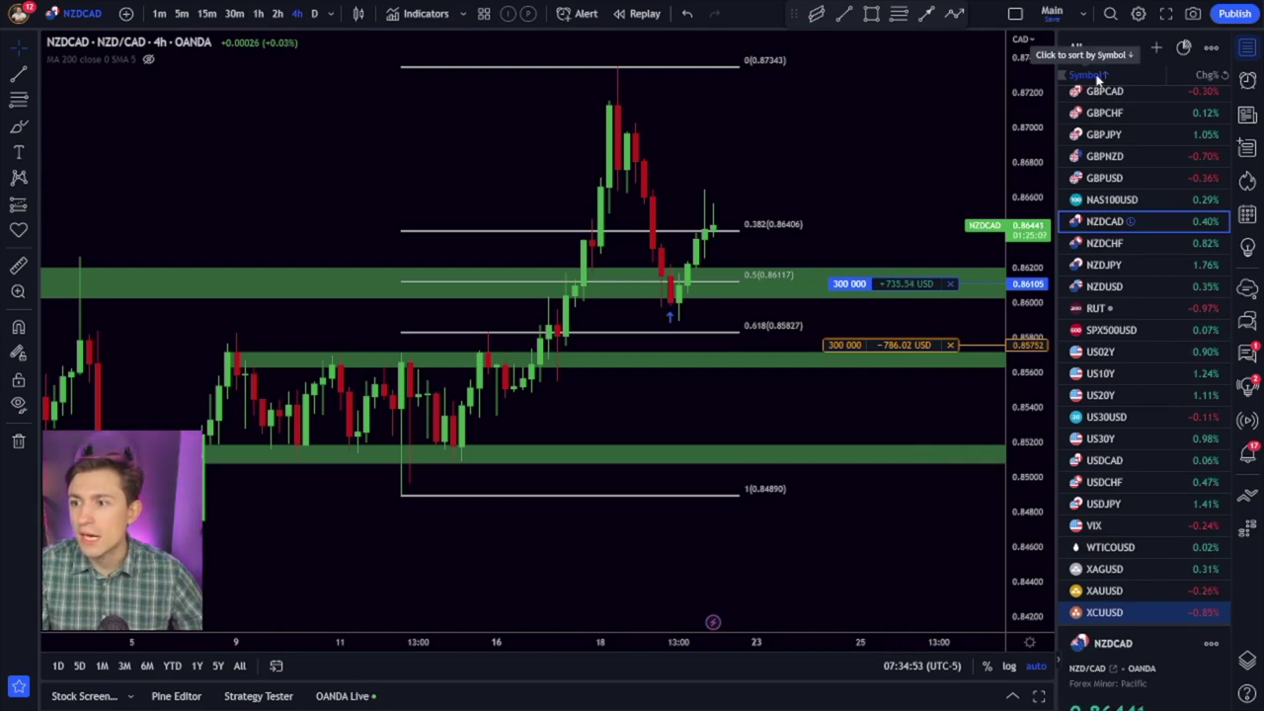
pyautogui.click(1084, 76)
pyautogui.click(1084, 76)
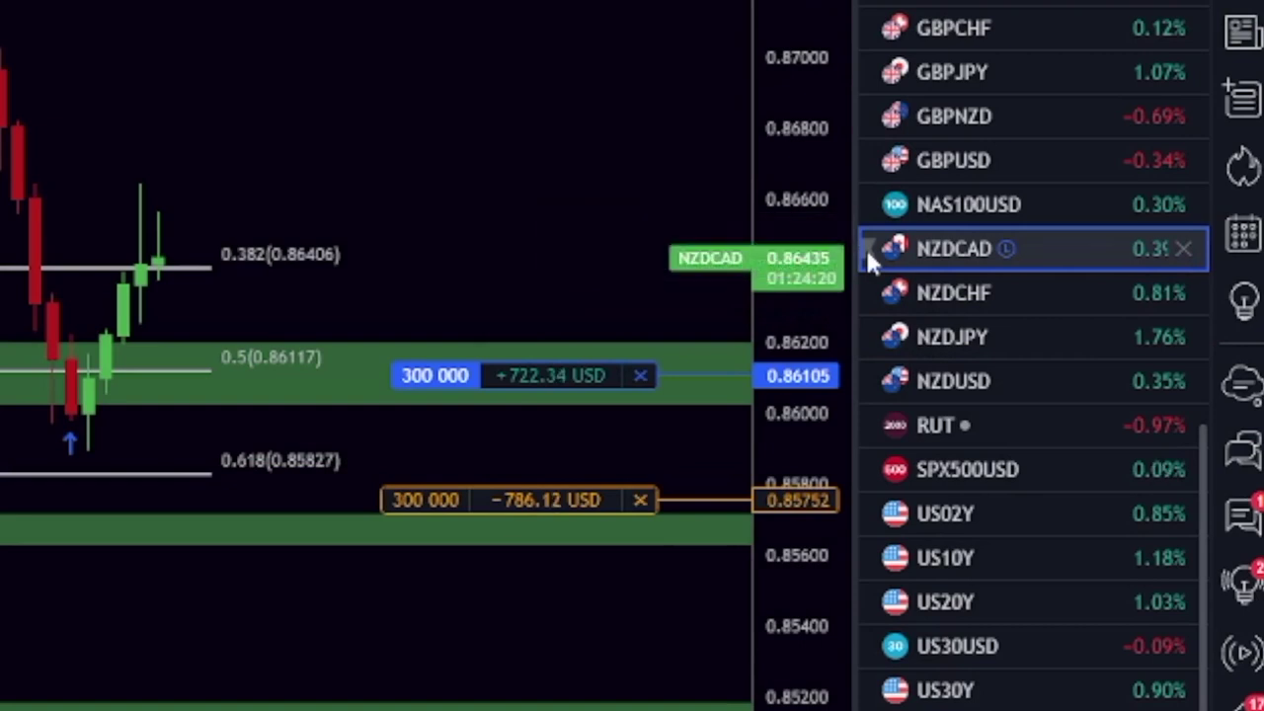
# - Flag NZDCAD in blue in the watchlist, view RUT's chart and return to the NZDCAD chart
pyautogui.moveTo(865, 246)
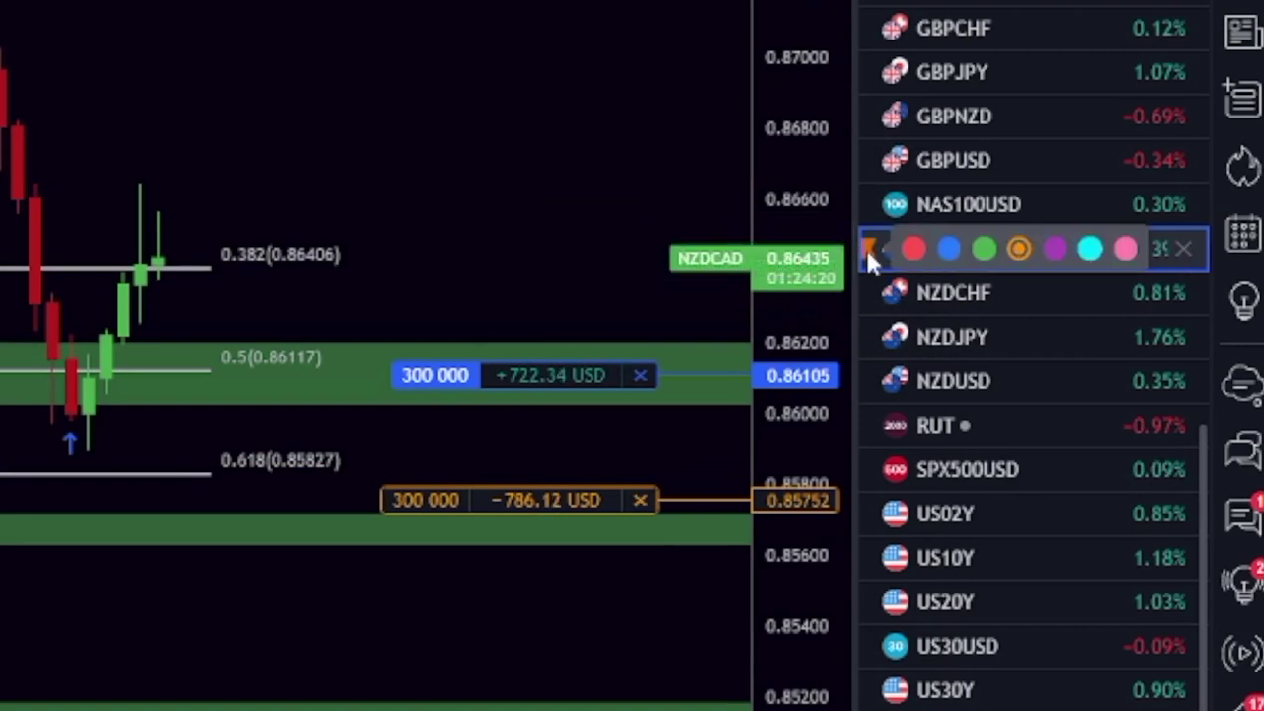
pyautogui.click(949, 250)
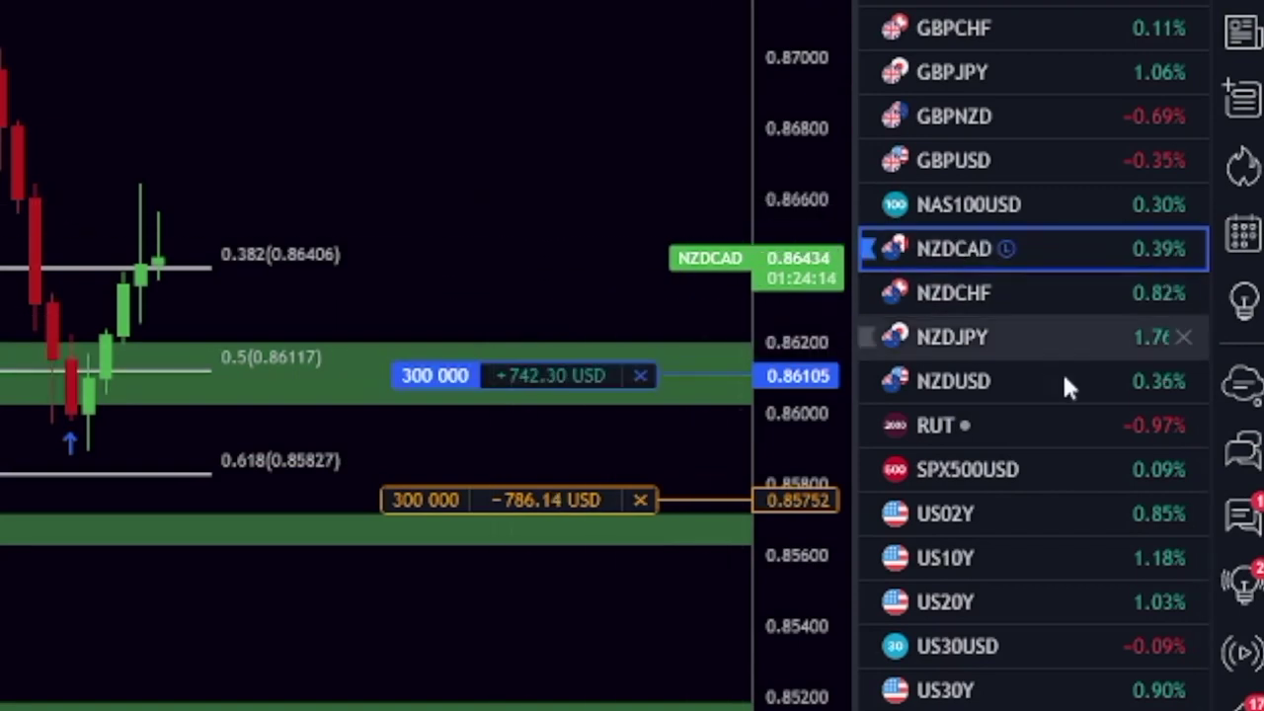
pyautogui.click(938, 426)
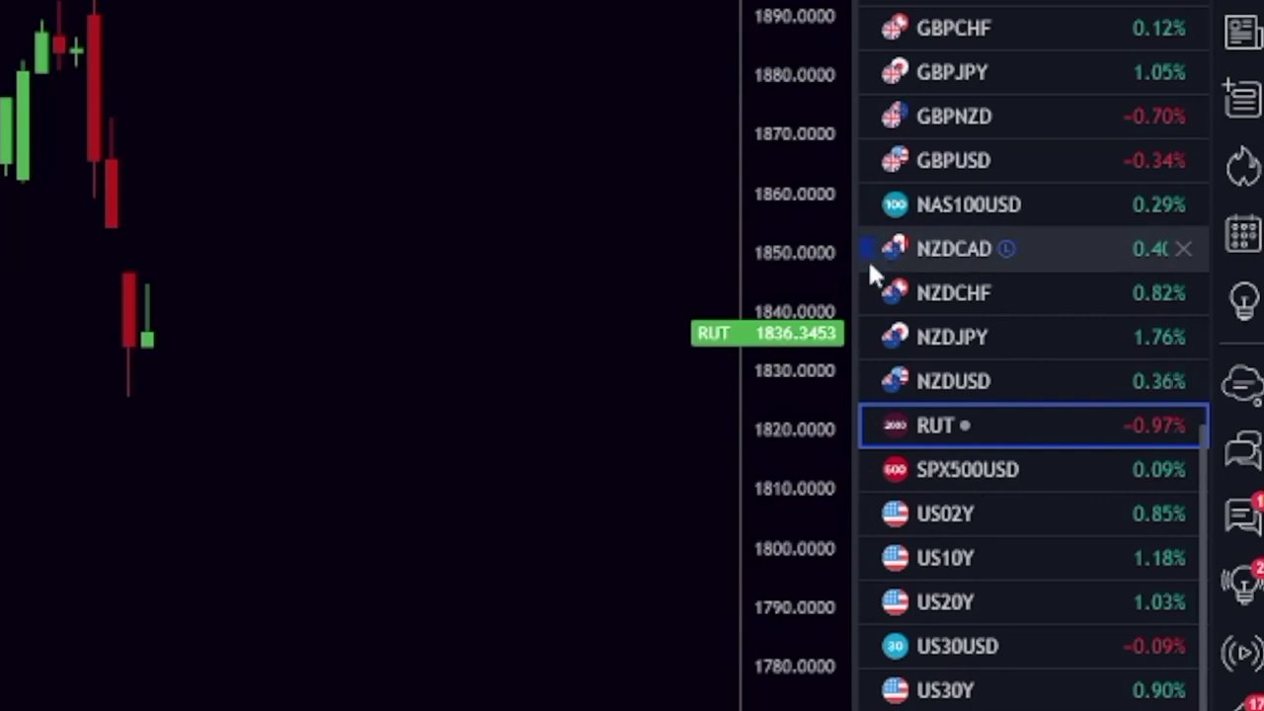
pyautogui.click(954, 251)
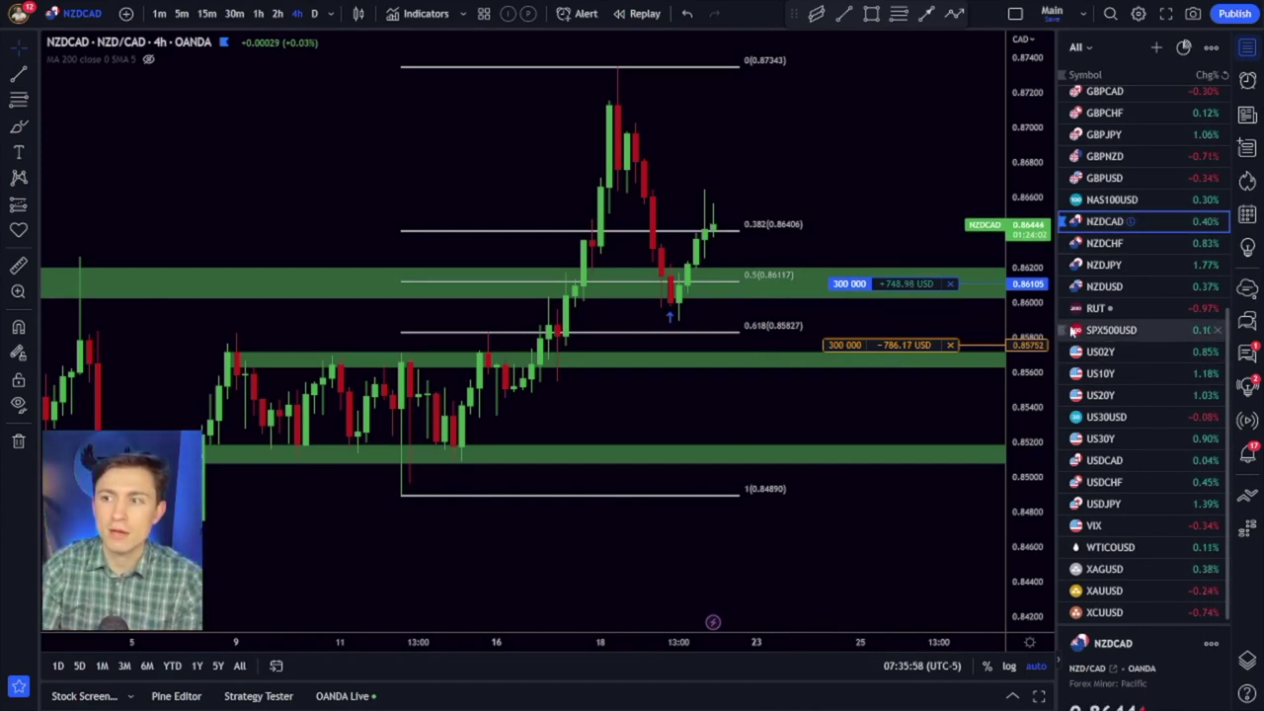
# - Open the SPX500USD chart and flag that symbol in orange in the watchlist
pyautogui.click(1104, 331)
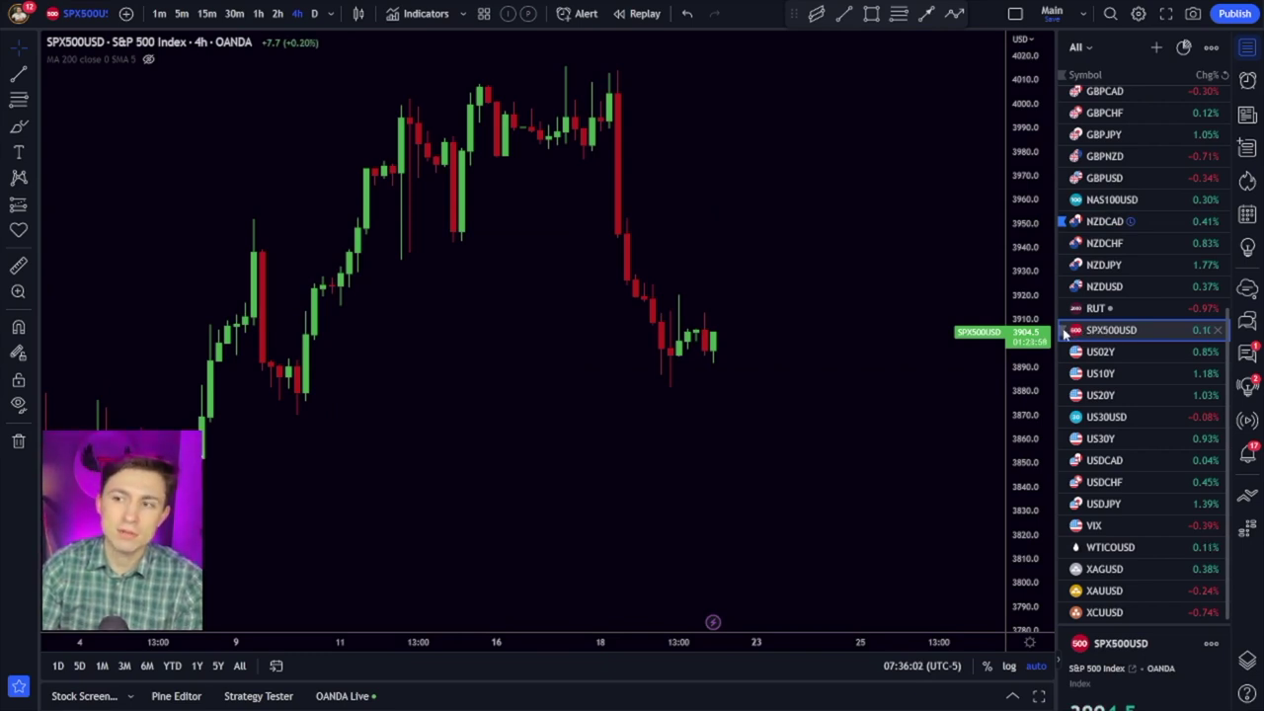
pyautogui.moveTo(1063, 337)
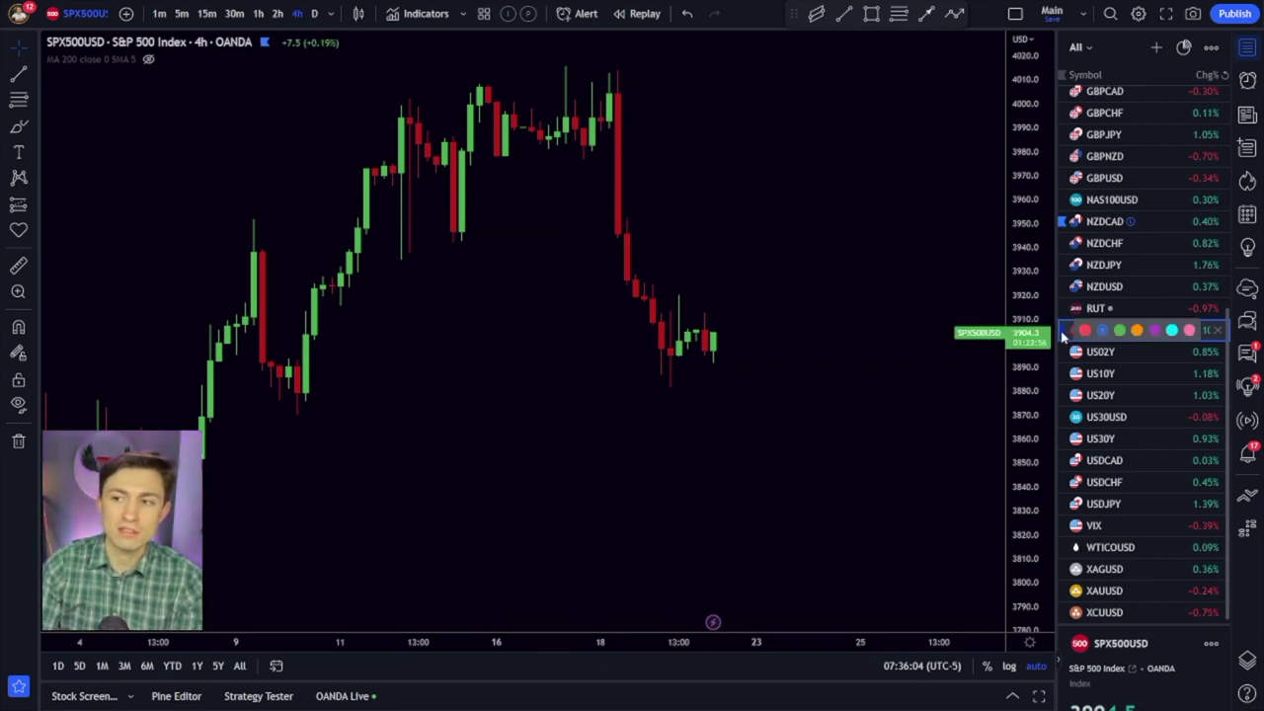
pyautogui.click(1138, 332)
# - Browse the RUT and NZDUSD charts, and open GBPJPY and flag it in red in the watchlist
pyautogui.click(1106, 307)
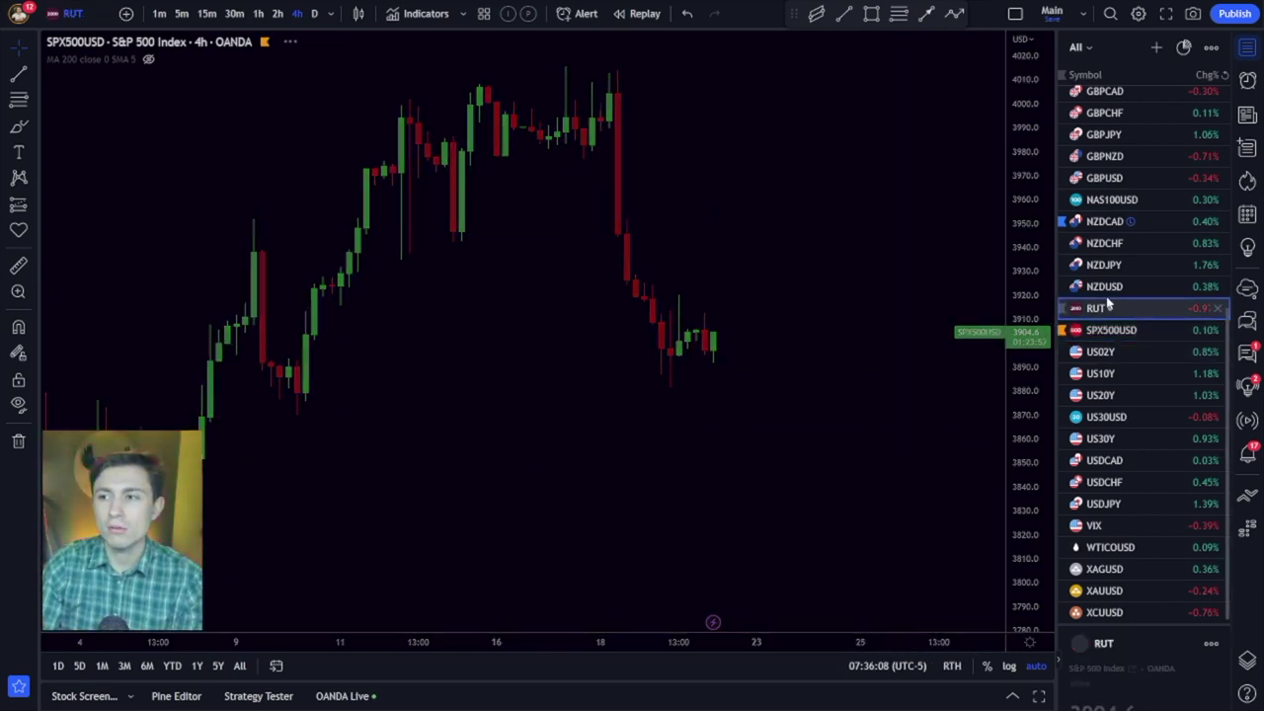
pyautogui.click(1105, 286)
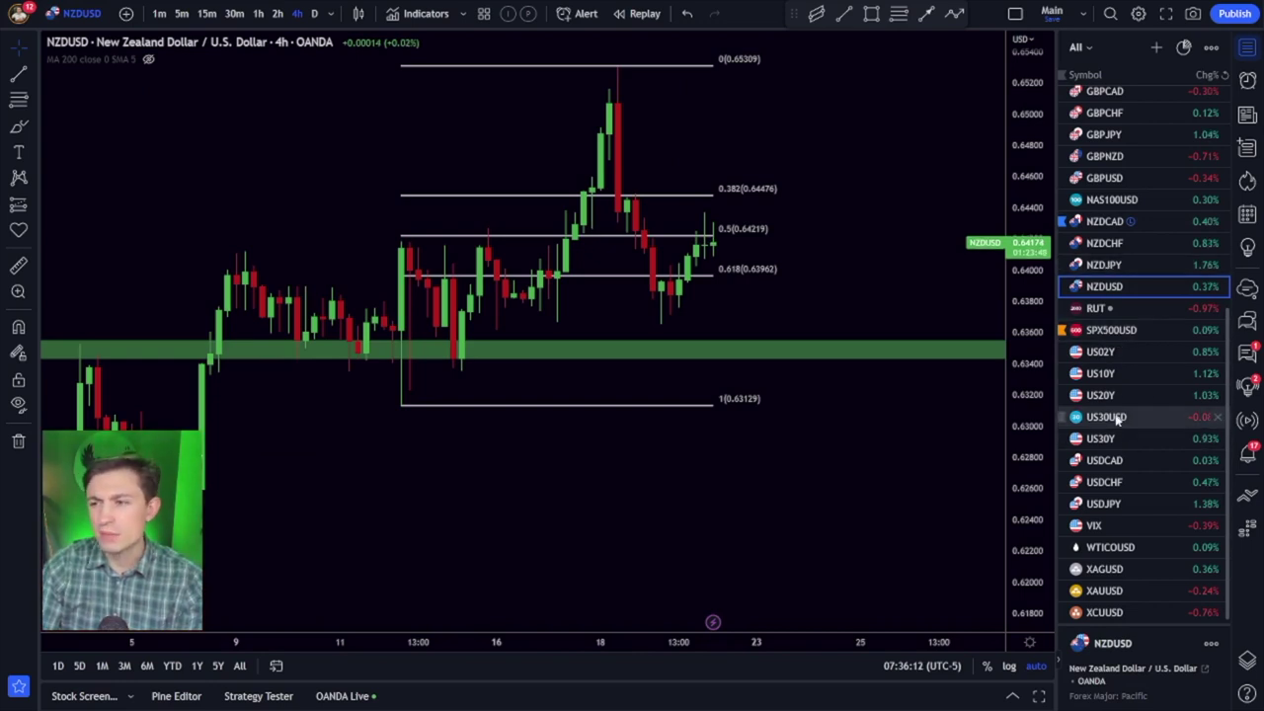
pyautogui.scroll(3, 1117, 381)
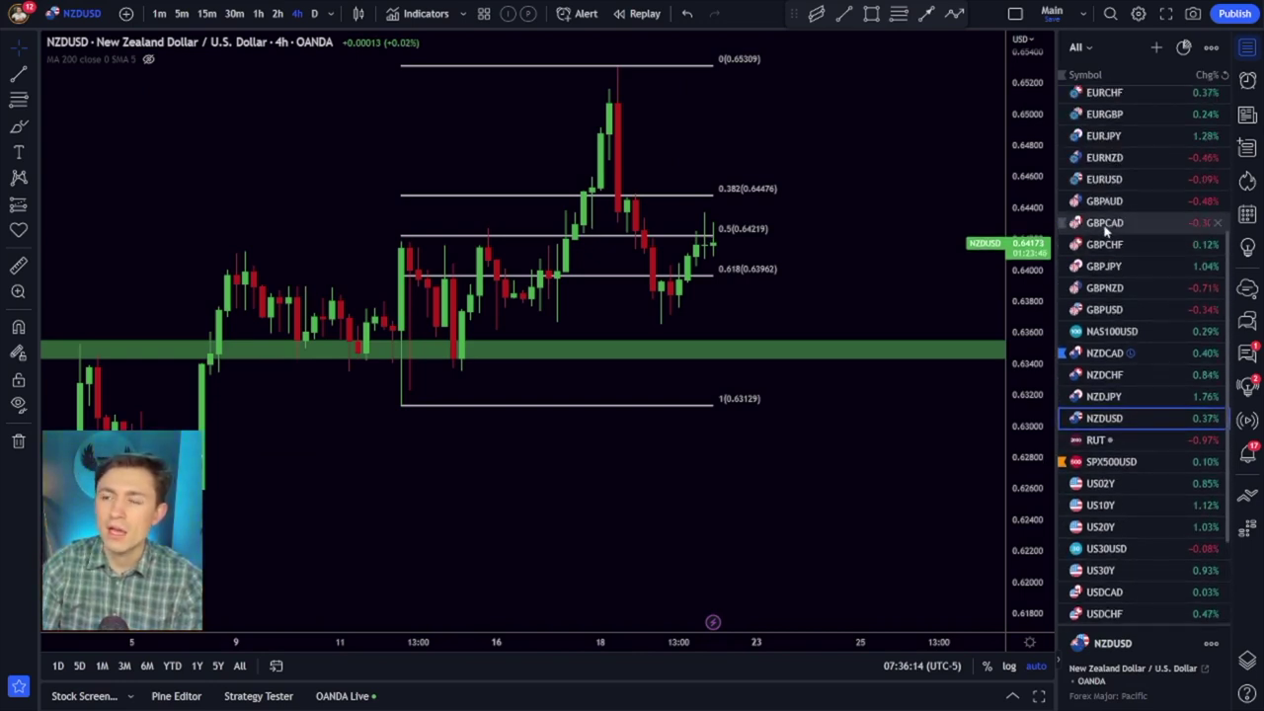
pyautogui.click(1101, 267)
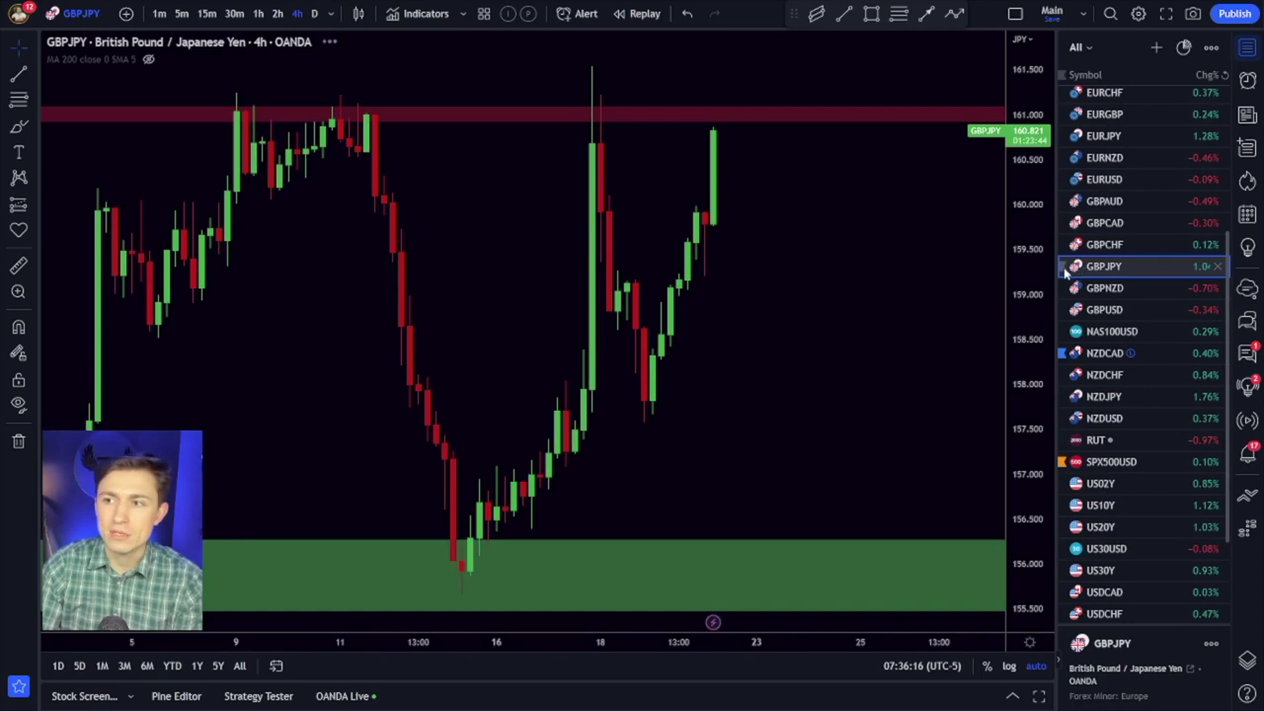
pyautogui.click(1066, 269)
pyautogui.click(1073, 267)
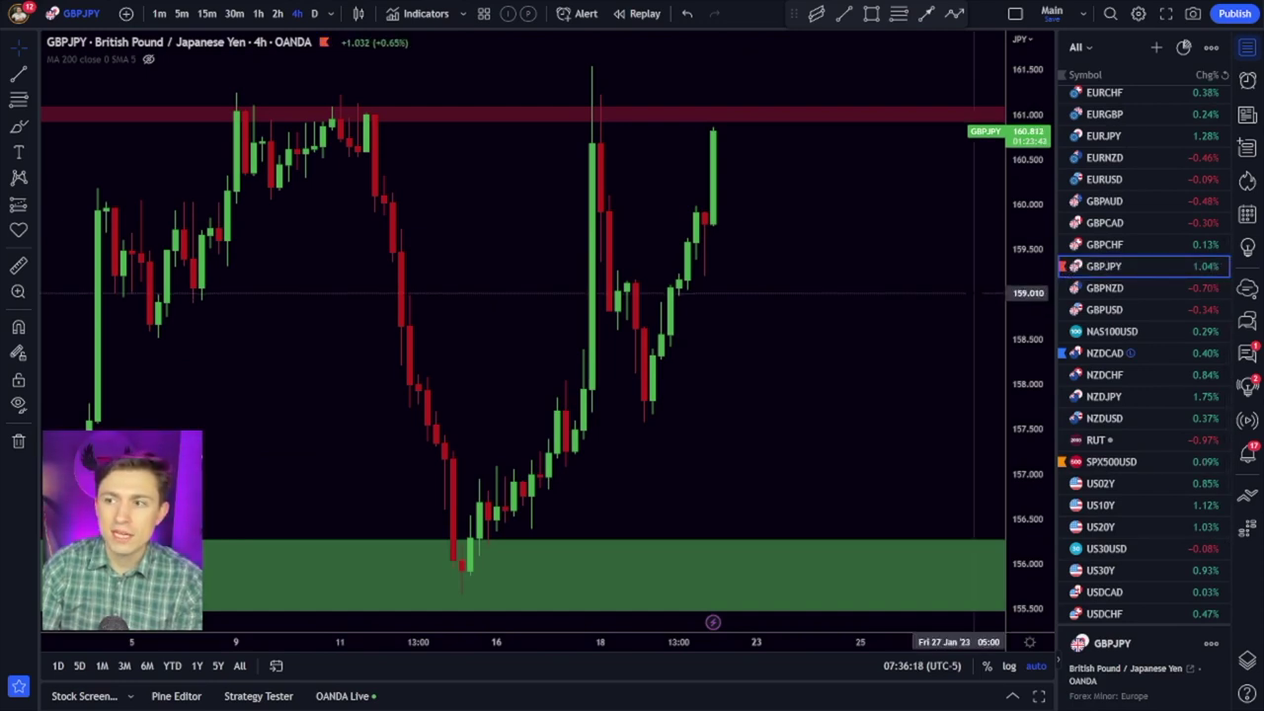
# - View the charts of NZDCAD and SPX500USD from the watchlist
pyautogui.click(1066, 354)
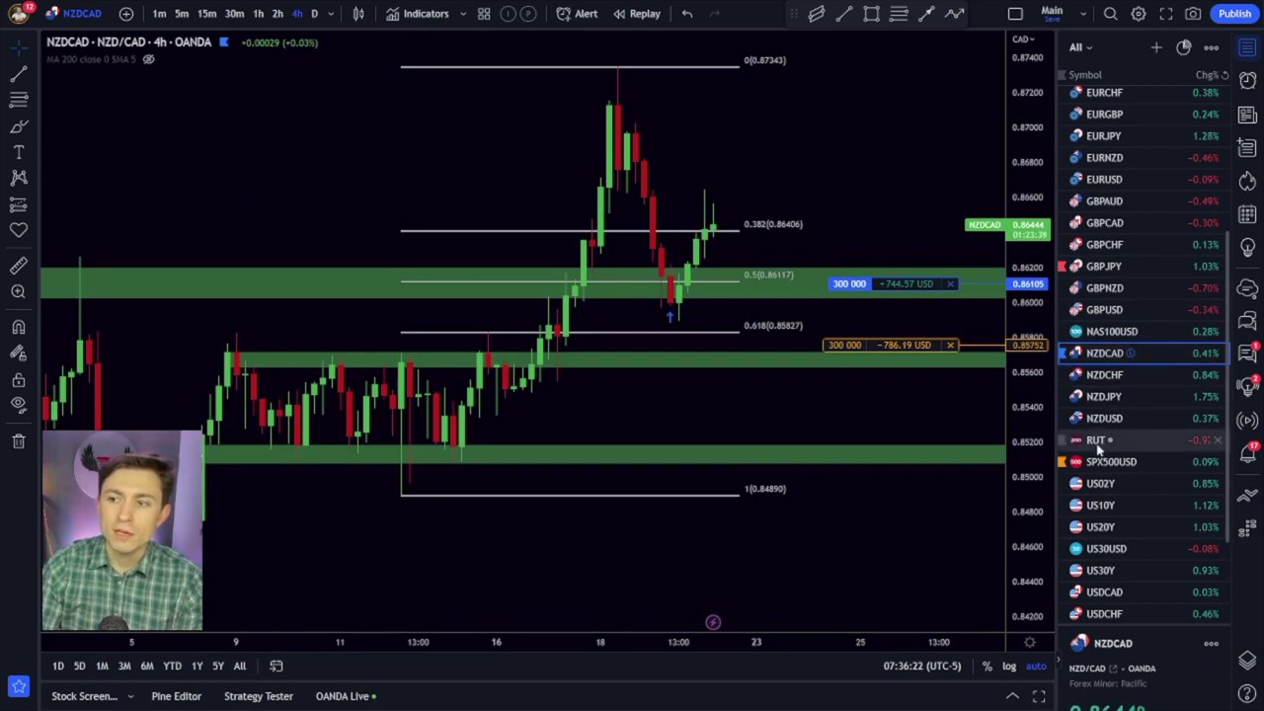
pyautogui.click(1102, 464)
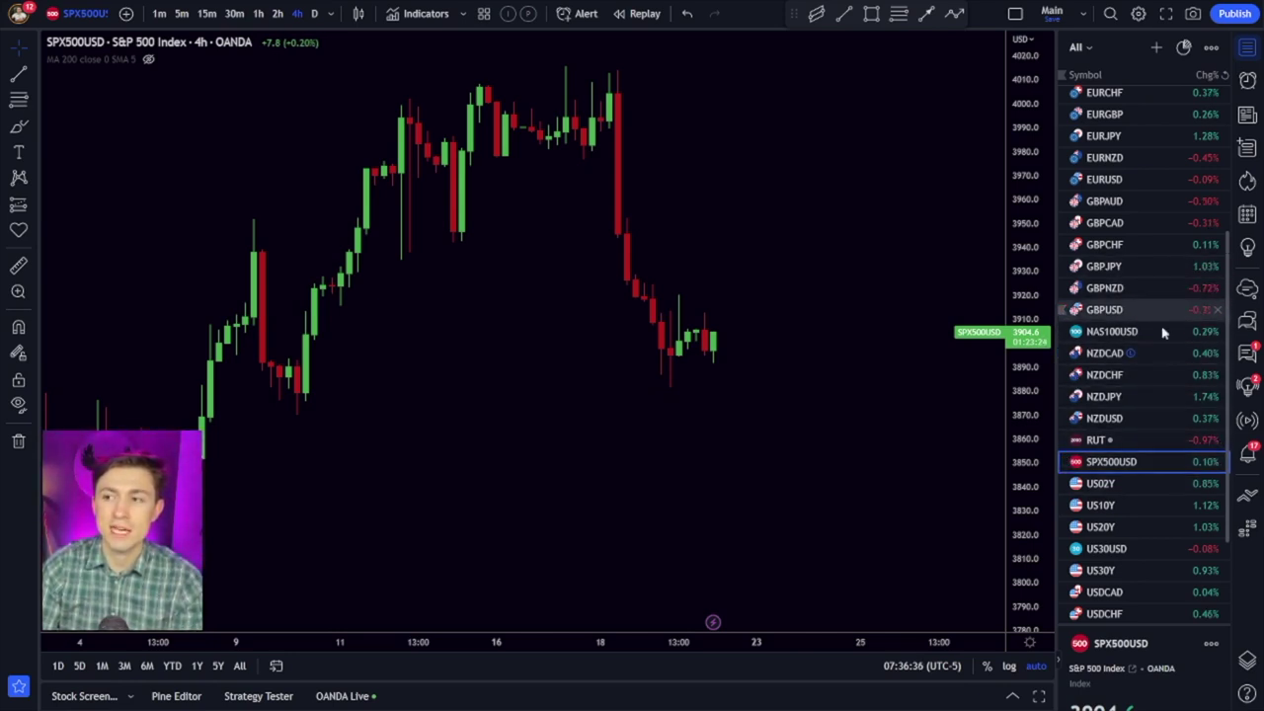
pyautogui.scroll(3, 1162, 330)
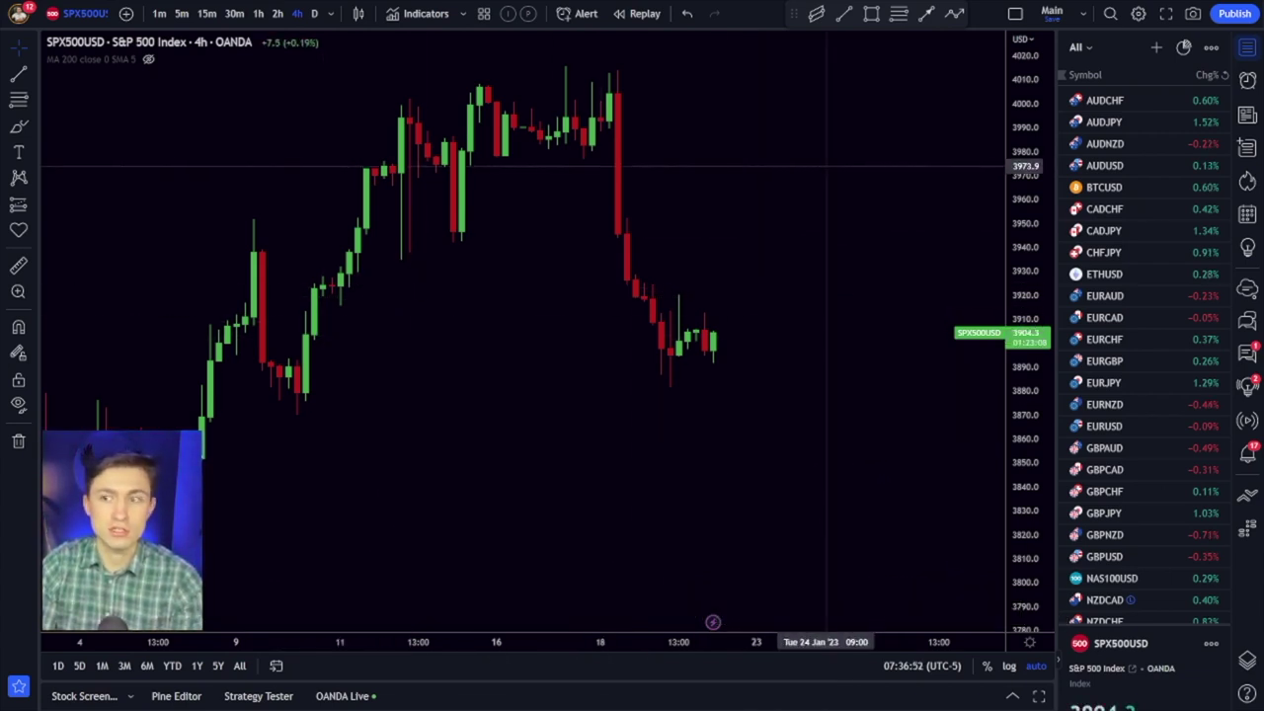
pyautogui.hscroll(2, 849, 153)
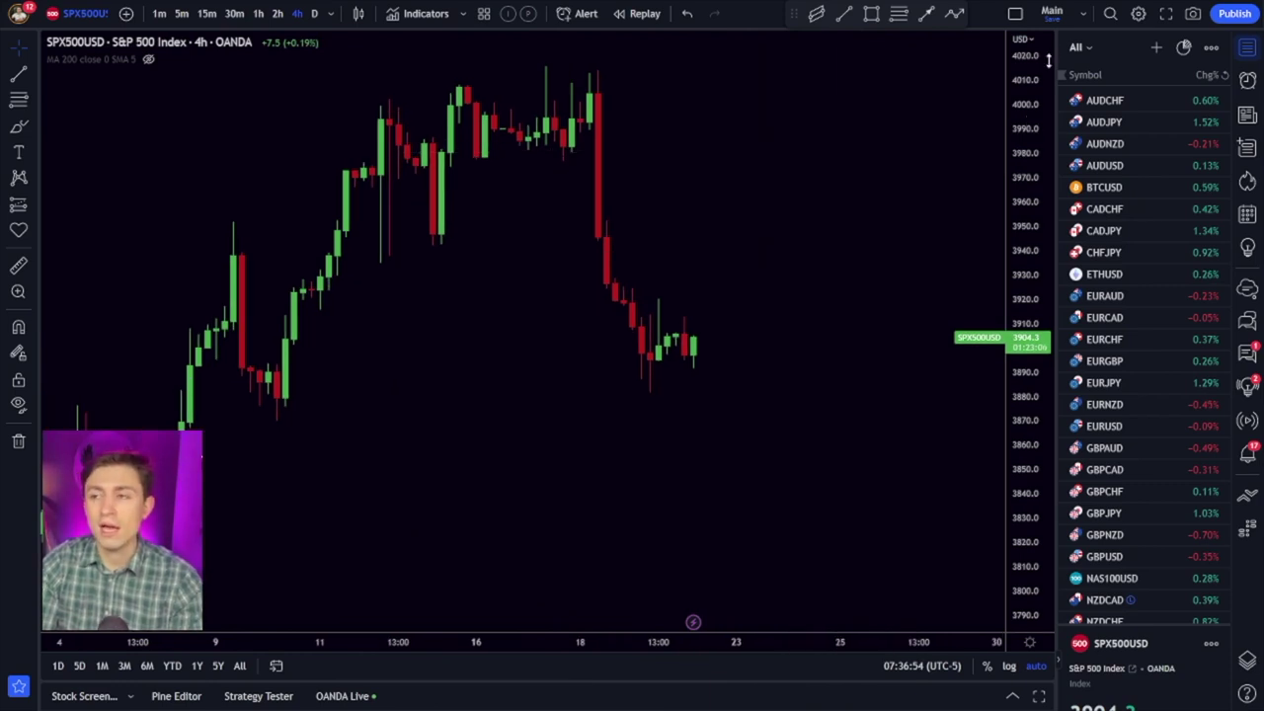
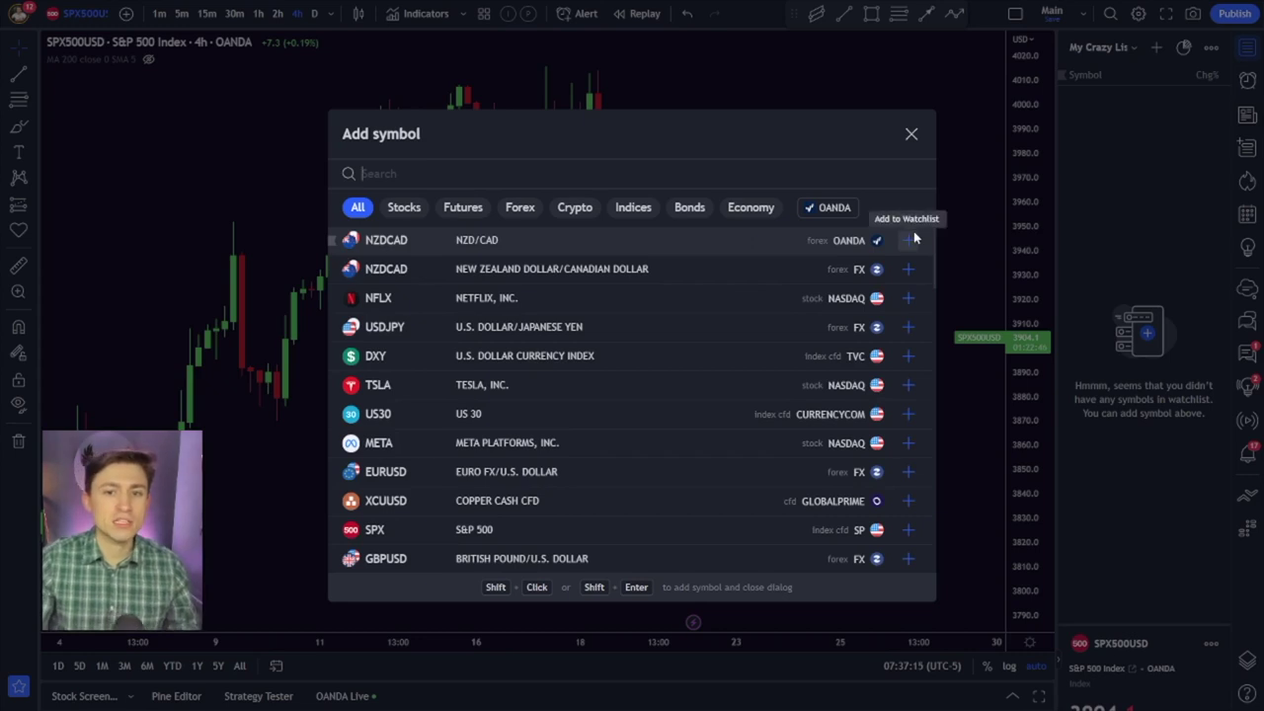
# - Add NFLX from NASDAQ, USOIL from TVC and NIFTY from NSE to the My Crazy List watchlist
pyautogui.click(907, 297)
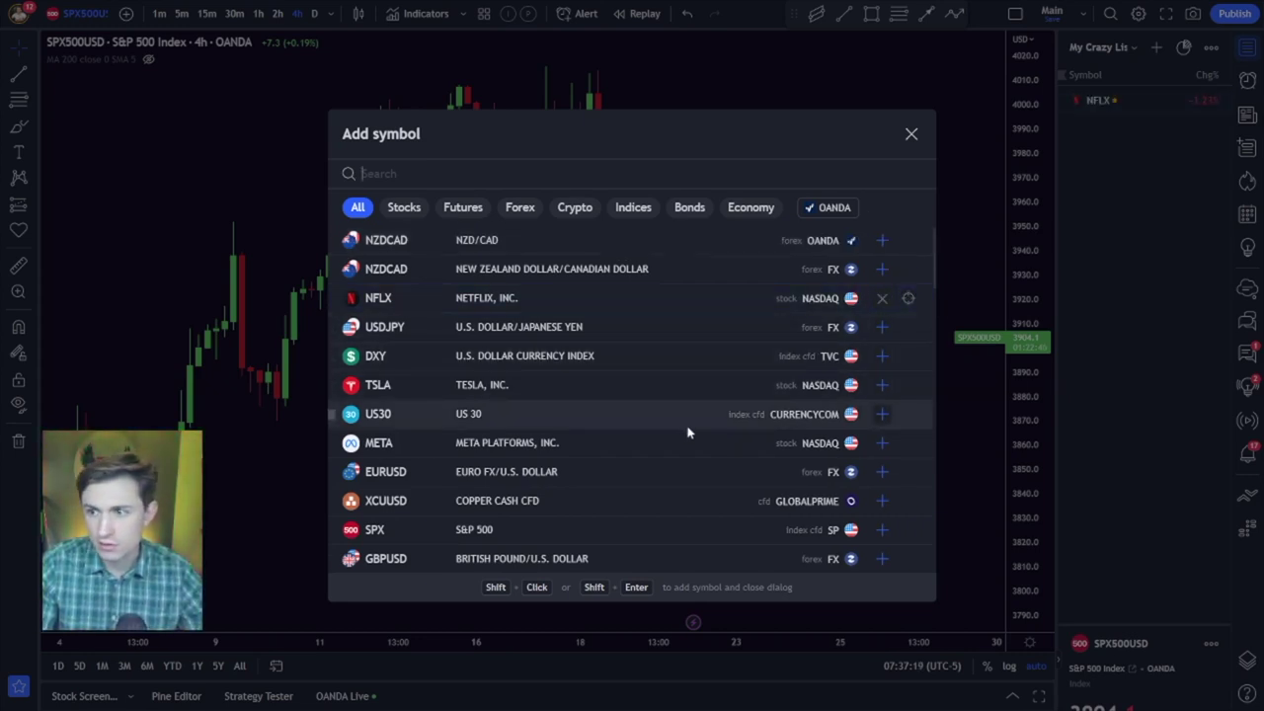
pyautogui.scroll(-3, 649, 367)
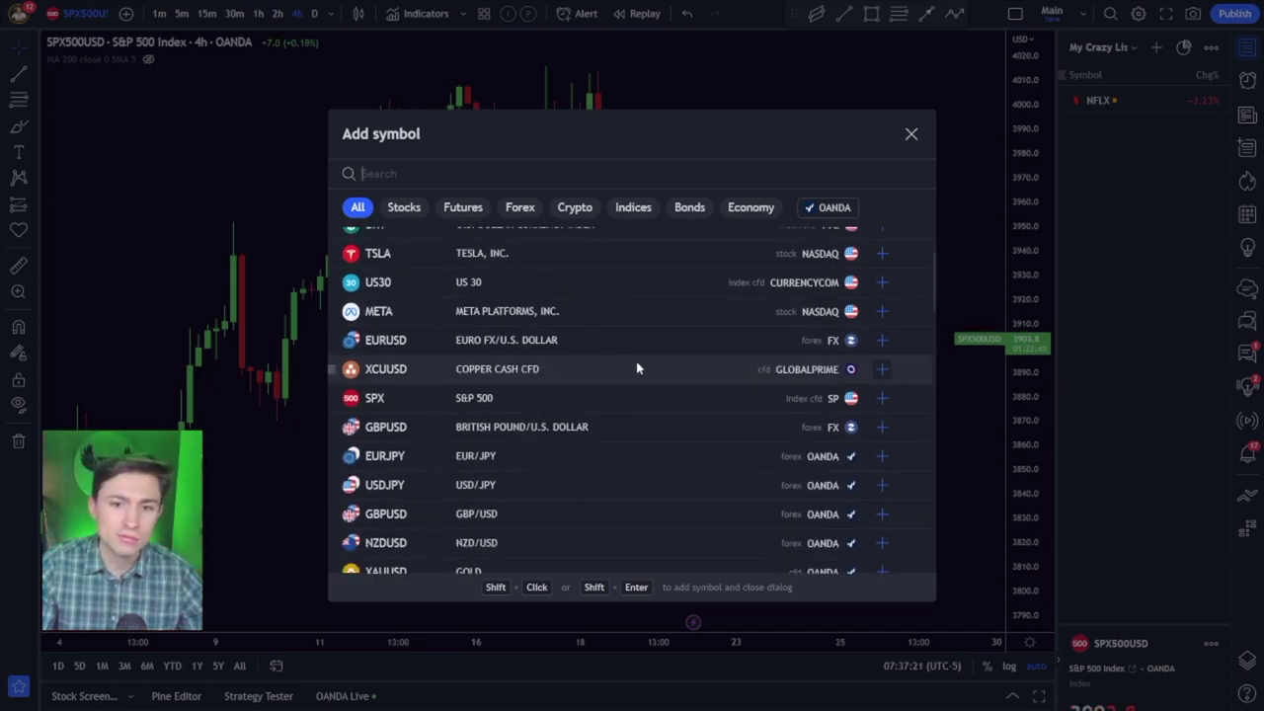
pyautogui.scroll(-2, 638, 367)
pyautogui.scroll(-1, 637, 368)
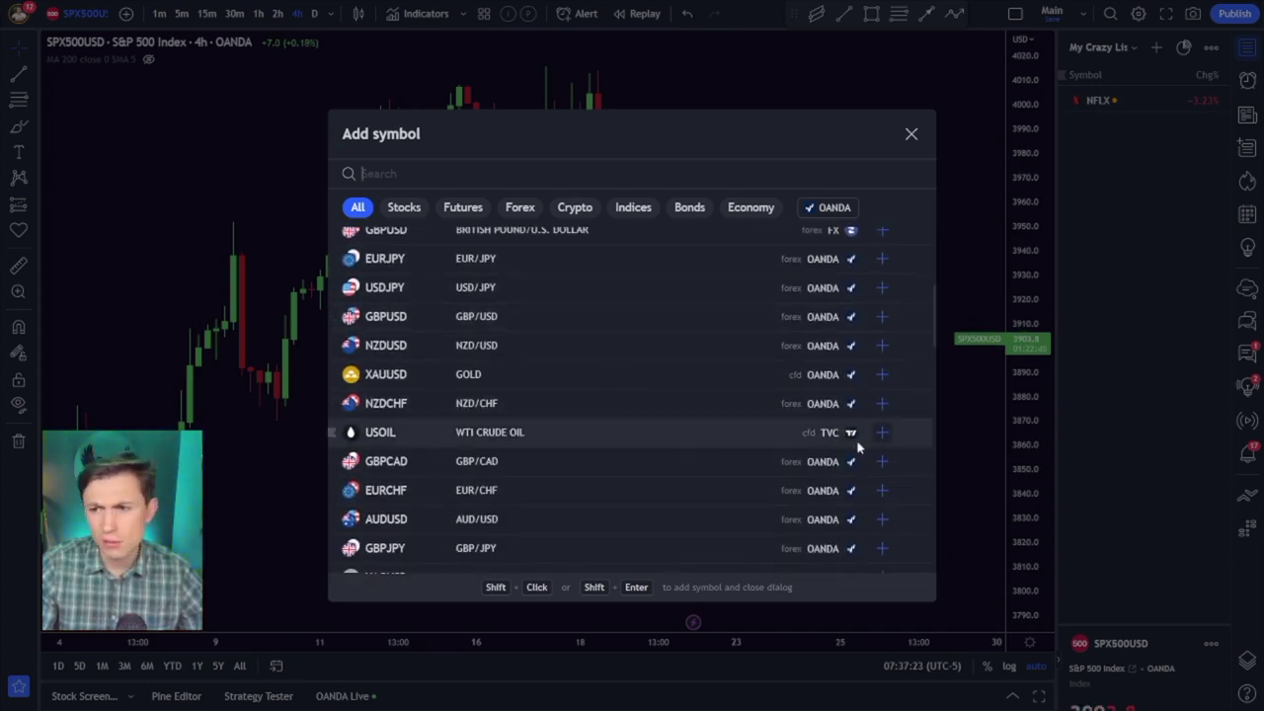
pyautogui.click(882, 432)
pyautogui.scroll(-5, 499, 423)
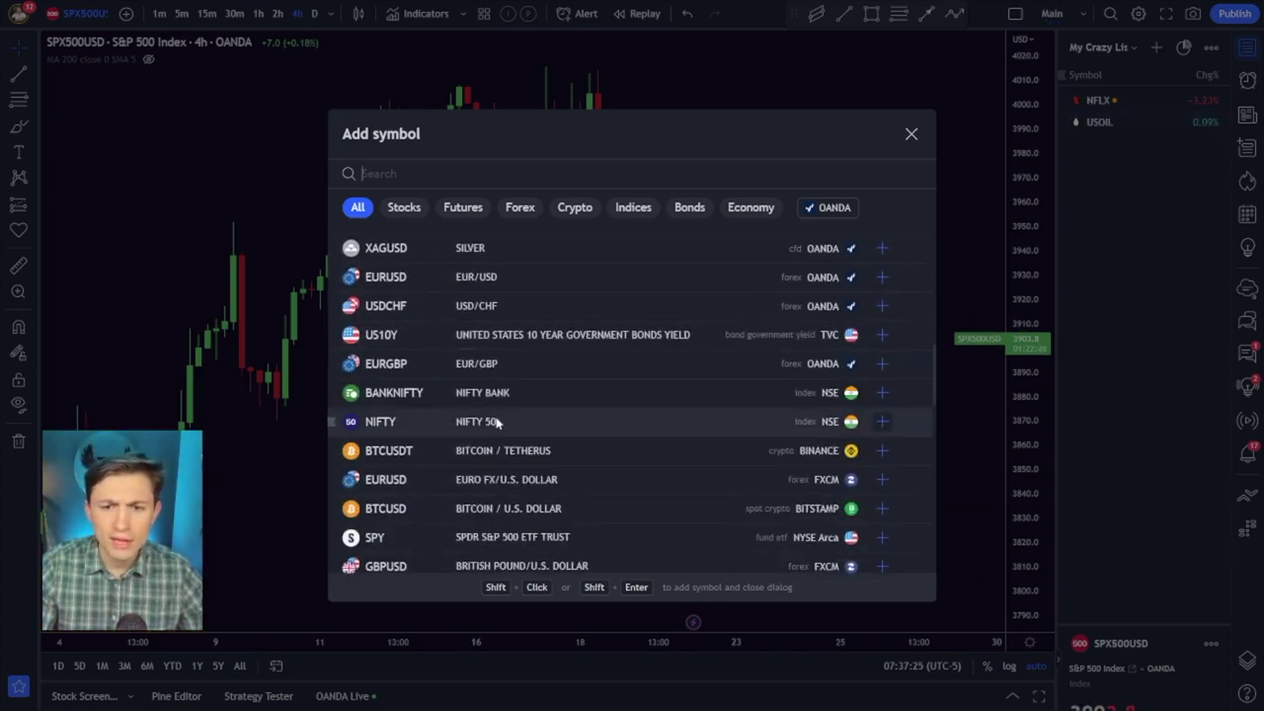
pyautogui.click(882, 422)
pyautogui.press('Escape')
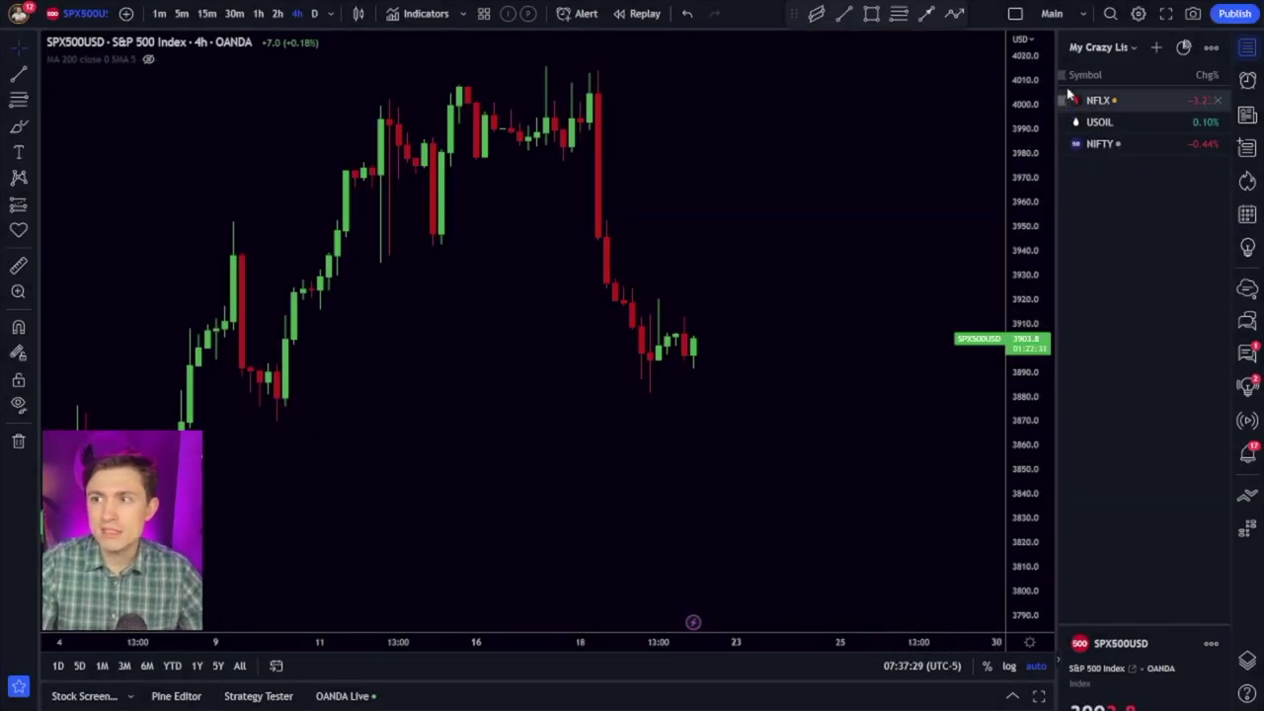
# - Widen the watchlist and browse the charts of NIFTY, USOIL and NFLX, finishing on USOIL
pyautogui.moveTo(1056, 54); pyautogui.dragTo(968, 59)
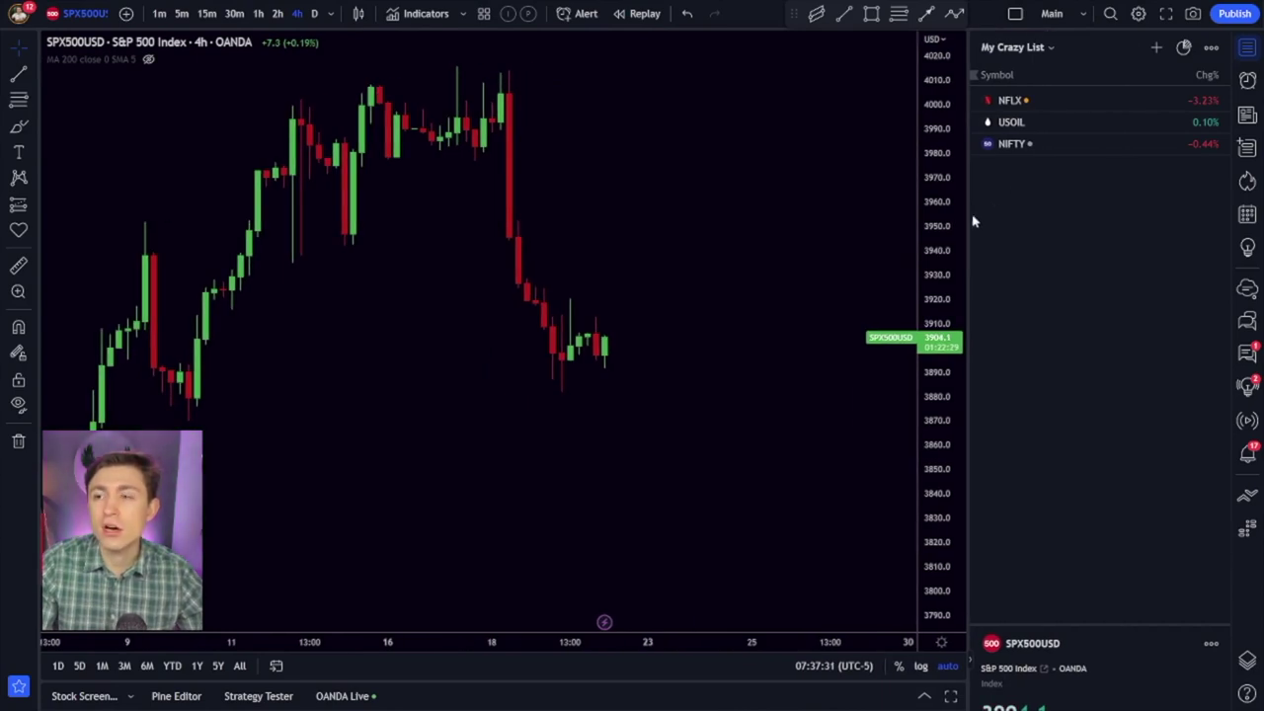
pyautogui.click(1023, 146)
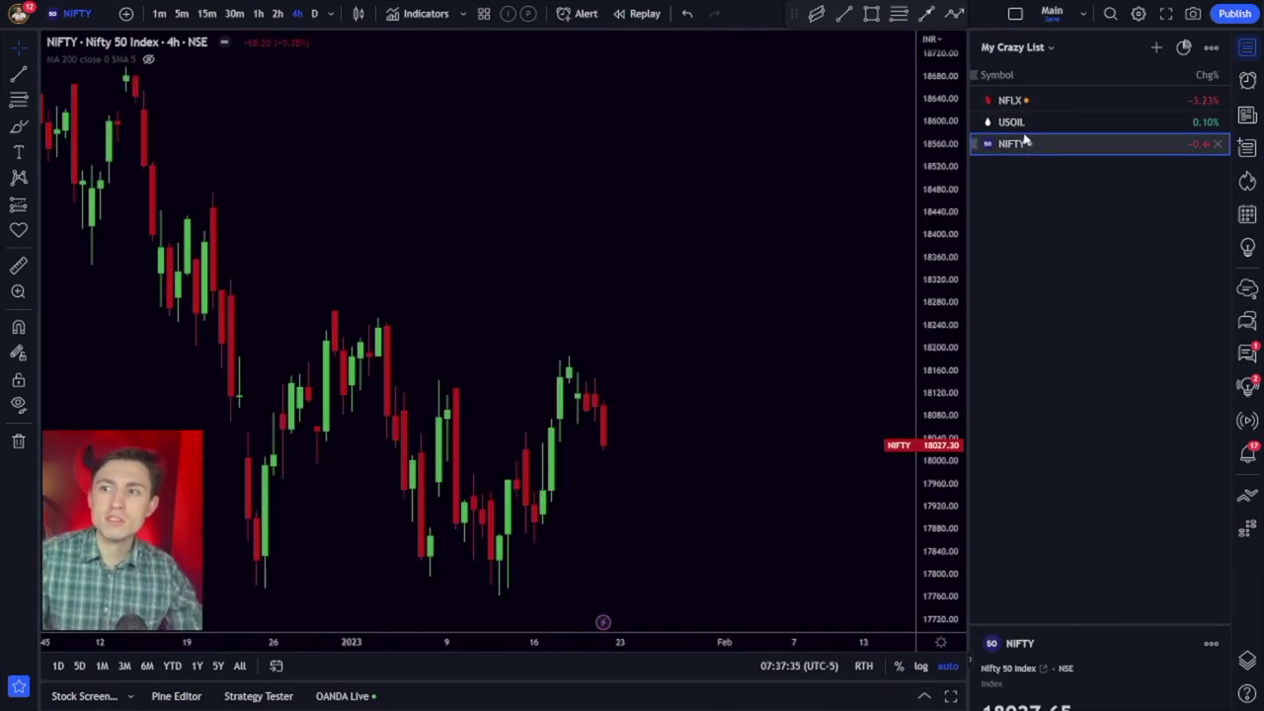
pyautogui.click(1027, 123)
pyautogui.click(1052, 110)
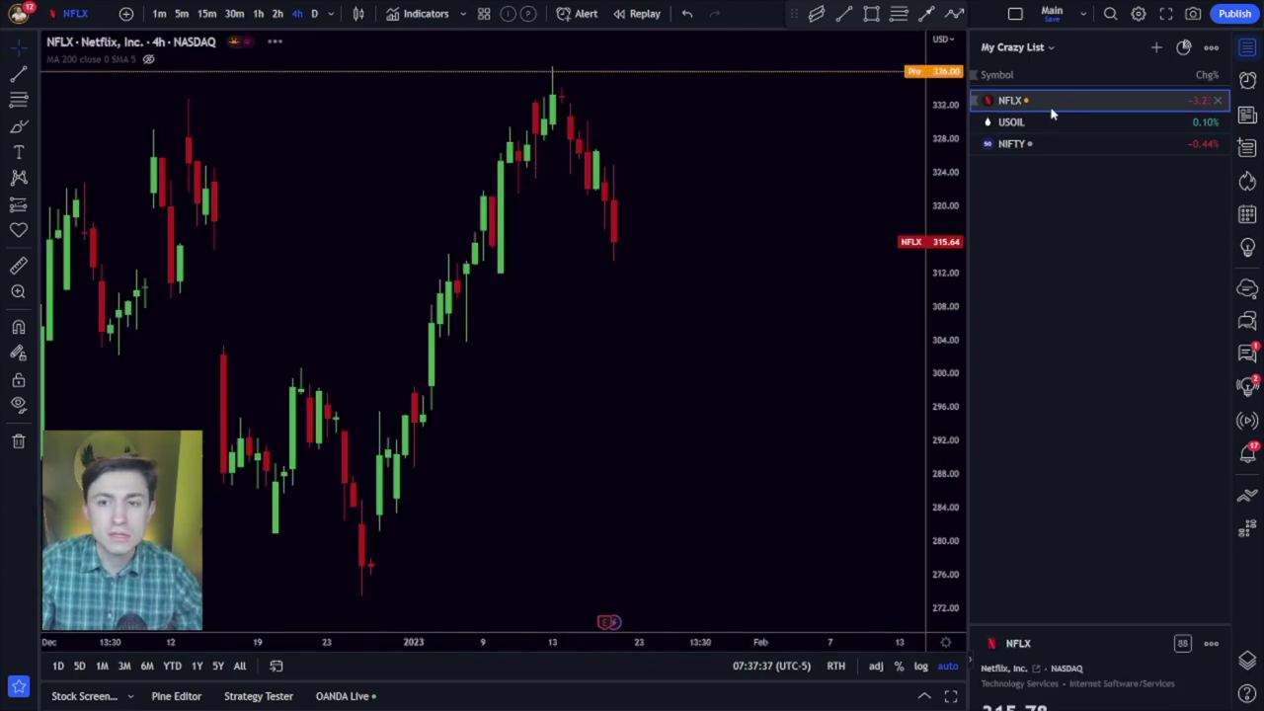
pyautogui.click(1051, 118)
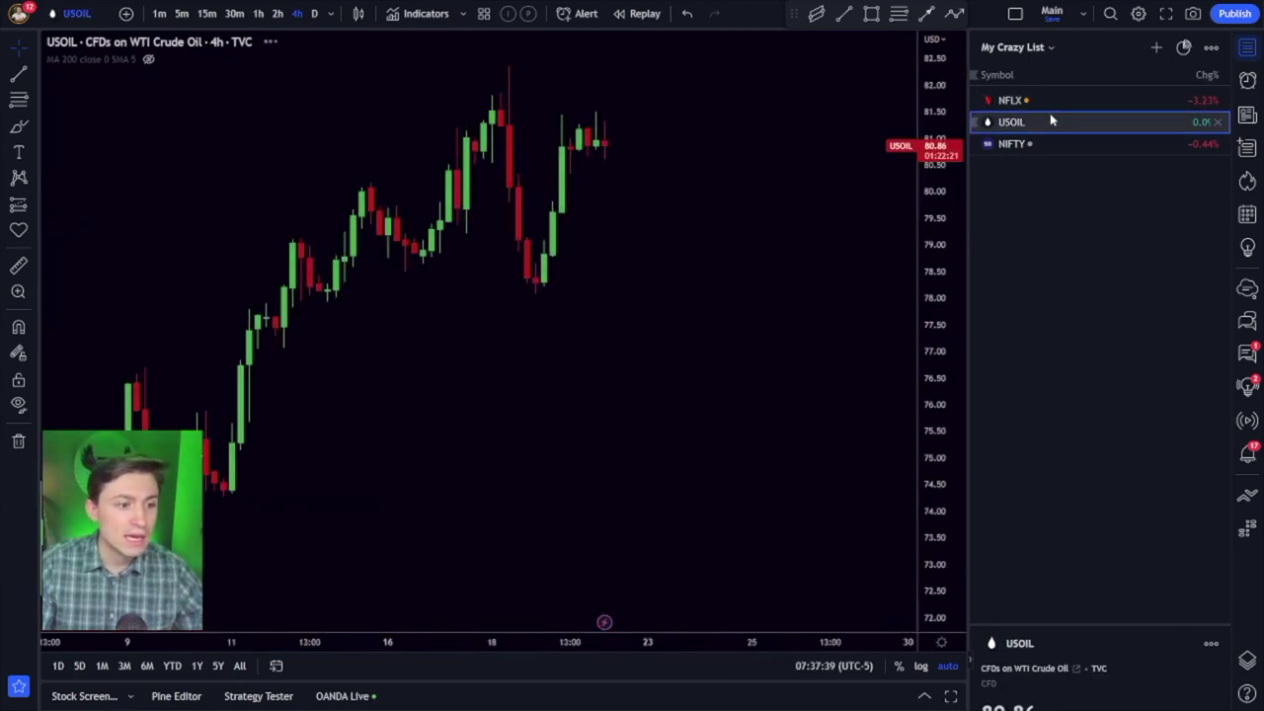
# - Open the NIFTY chart, and look through the All watchlist before returning to My Crazy List
pyautogui.click(1037, 143)
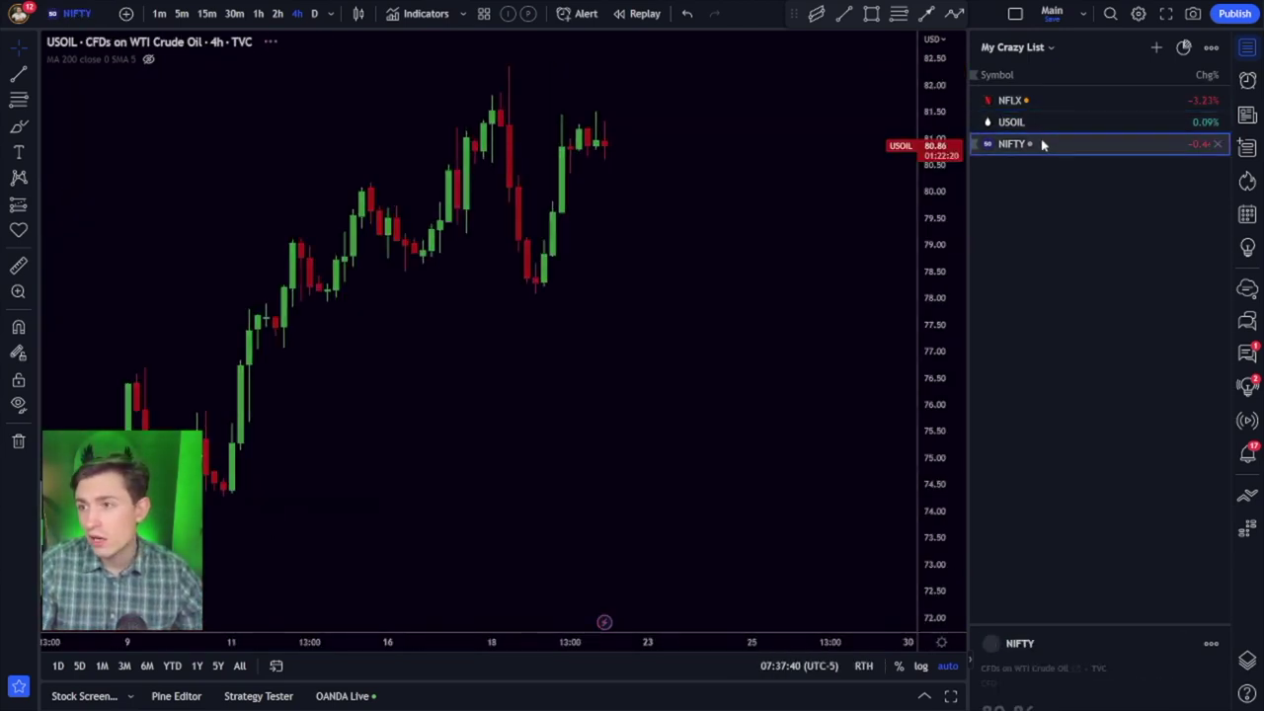
pyautogui.click(1053, 49)
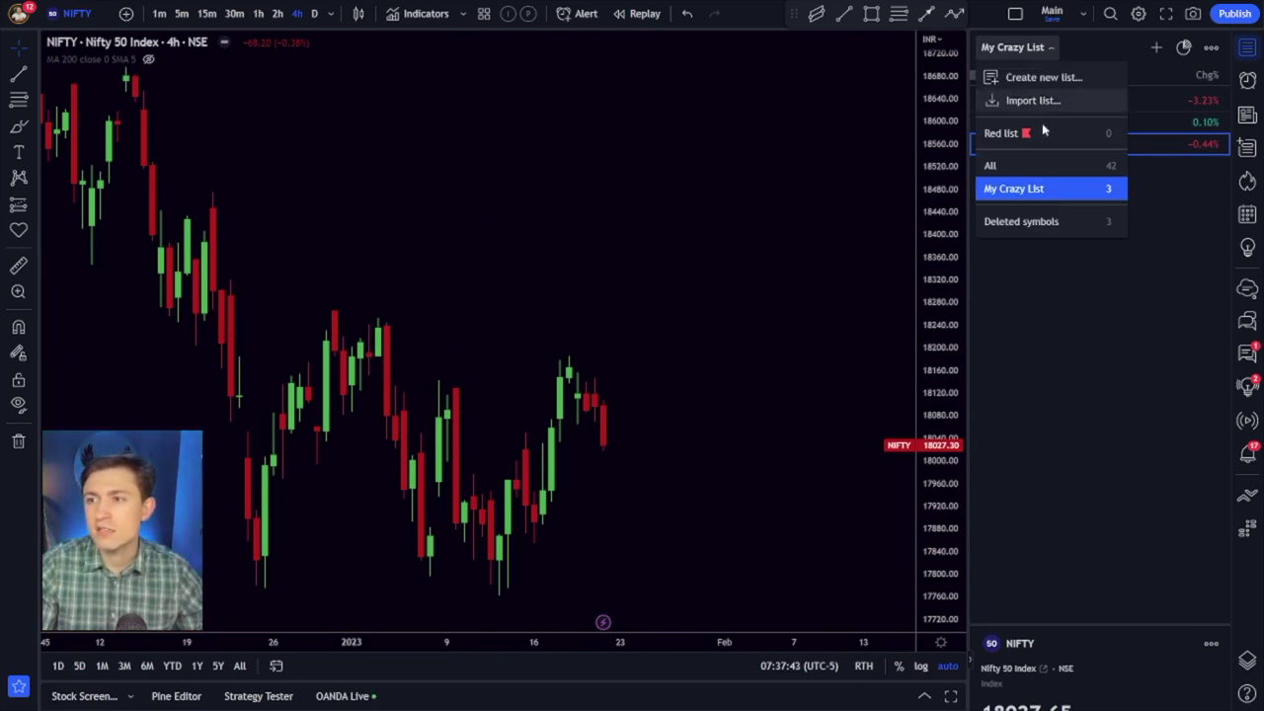
pyautogui.click(1039, 167)
pyautogui.scroll(-3, 1059, 163)
pyautogui.scroll(3, 1061, 155)
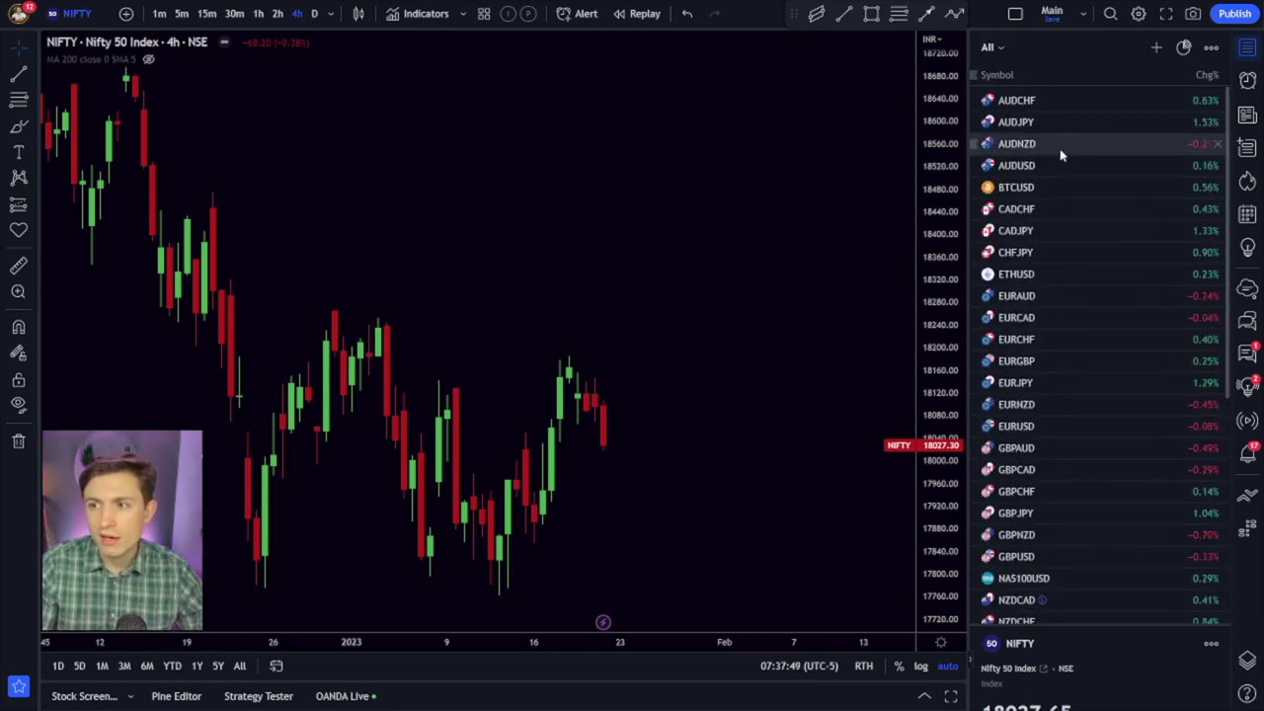
pyautogui.click(1003, 54)
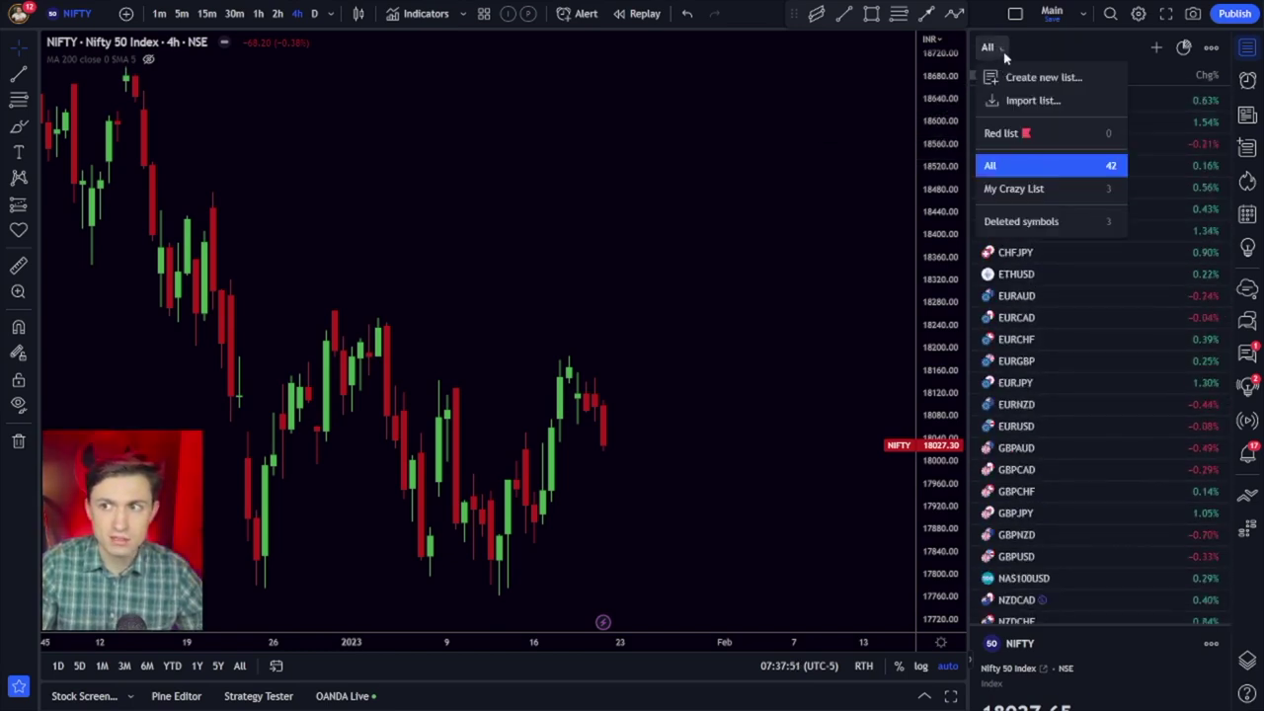
pyautogui.click(1010, 188)
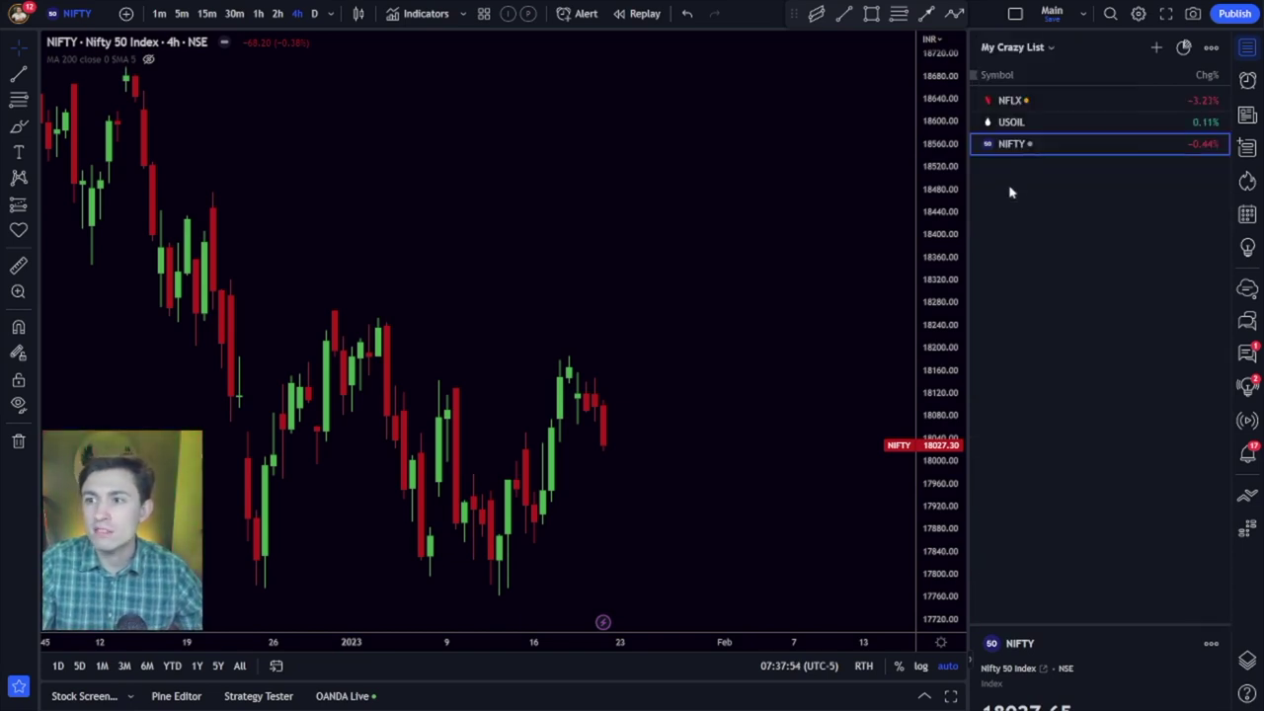
# - Remove SHOP, AMD and NFLX from the Deleted symbols list
pyautogui.click(993, 47)
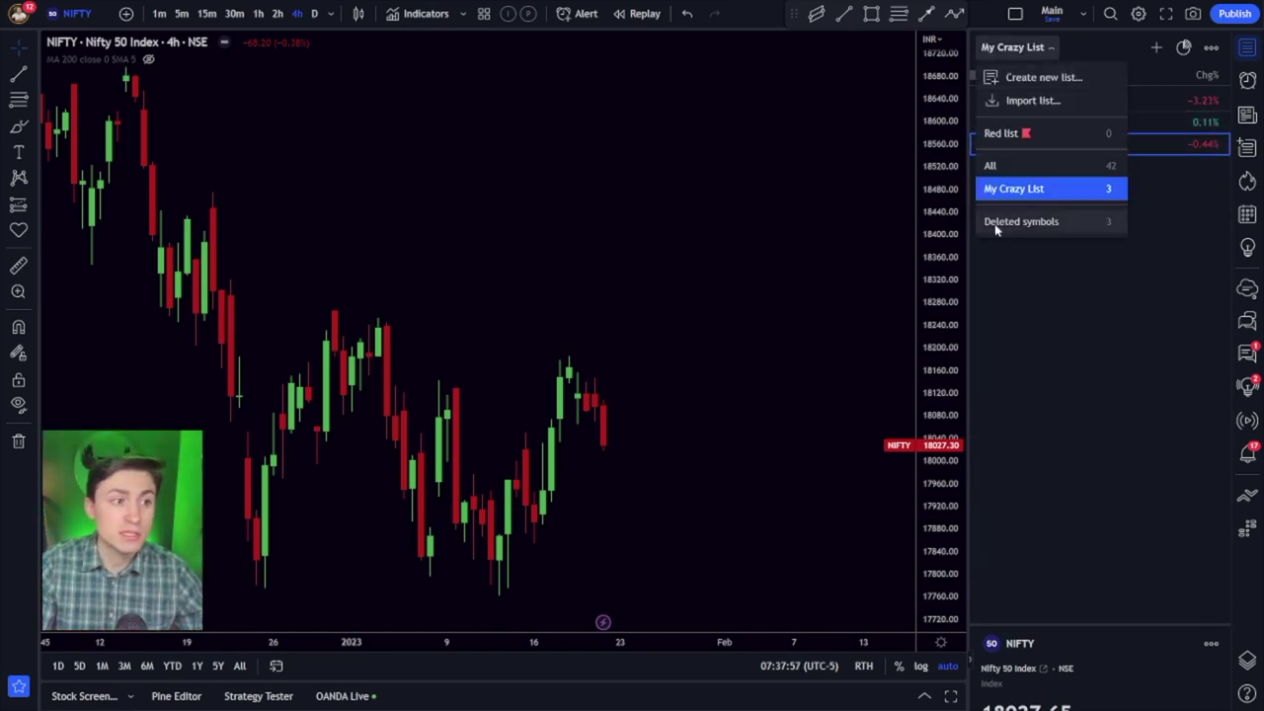
pyautogui.click(997, 222)
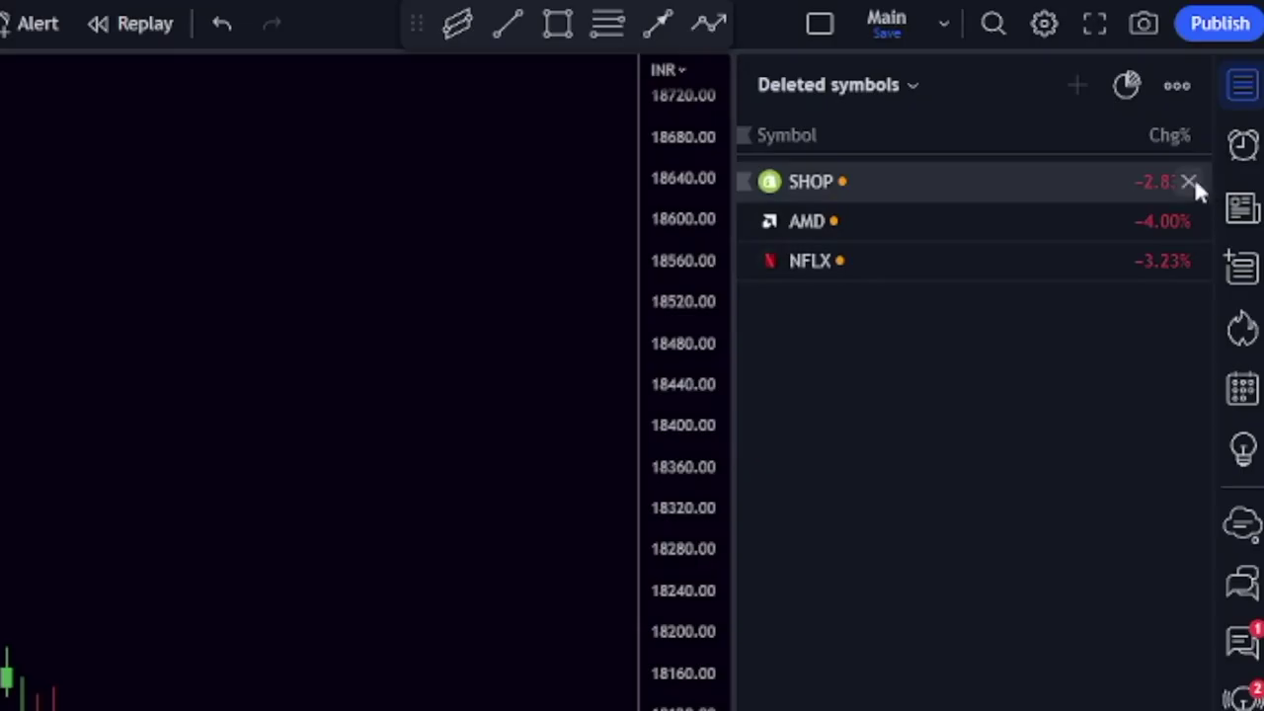
pyautogui.click(1189, 182)
pyautogui.click(1189, 183)
pyautogui.click(1189, 184)
# - Open the file picker for importing a watchlist and close it without choosing a file
pyautogui.click(790, 89)
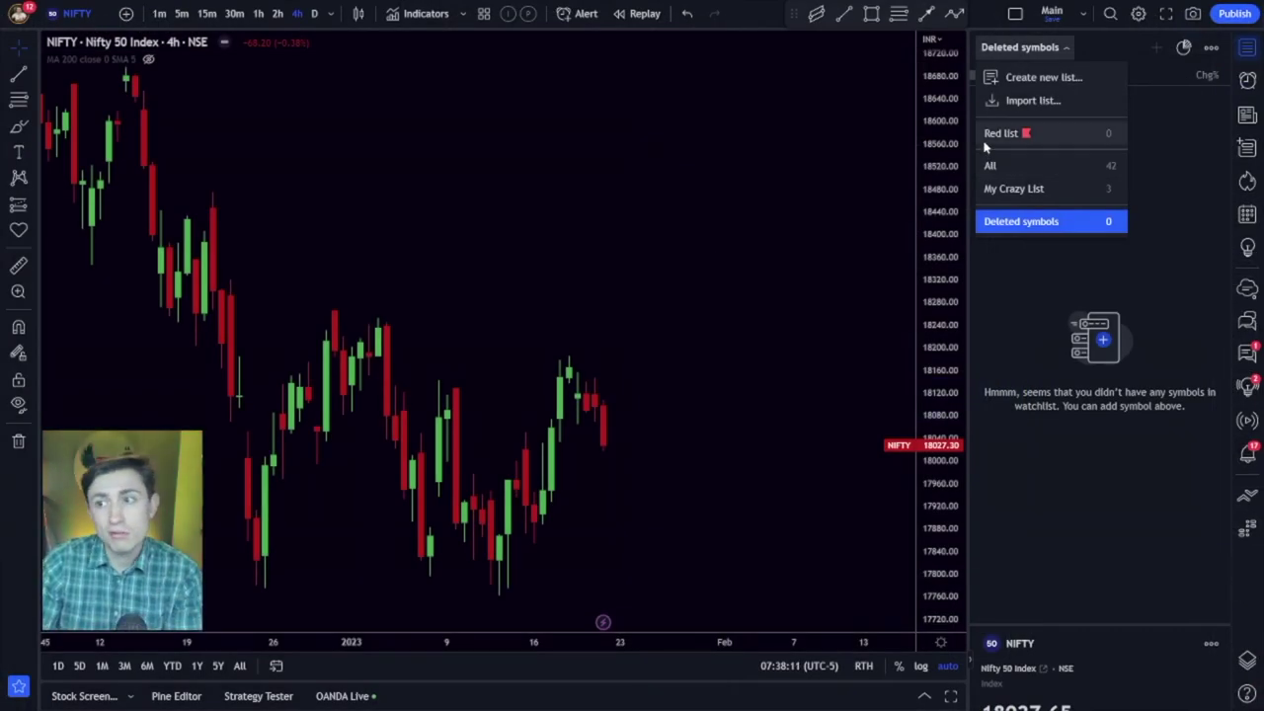
pyautogui.click(1032, 100)
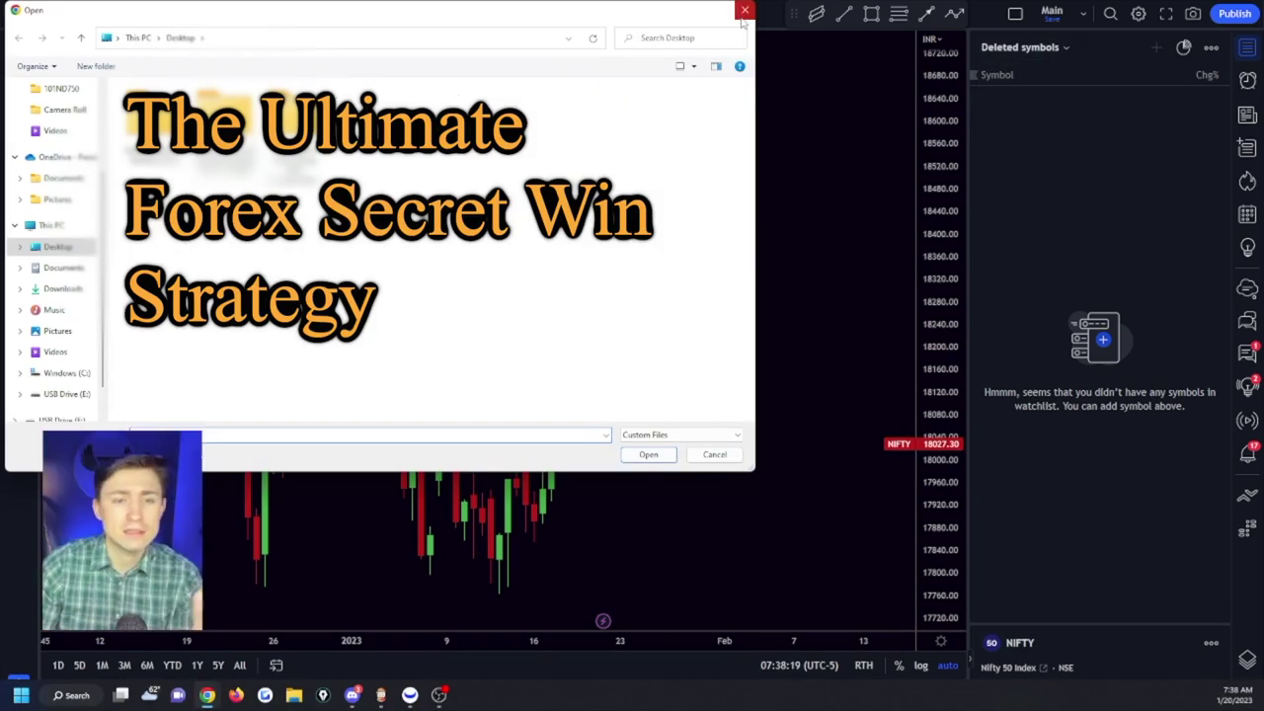
pyautogui.click(744, 16)
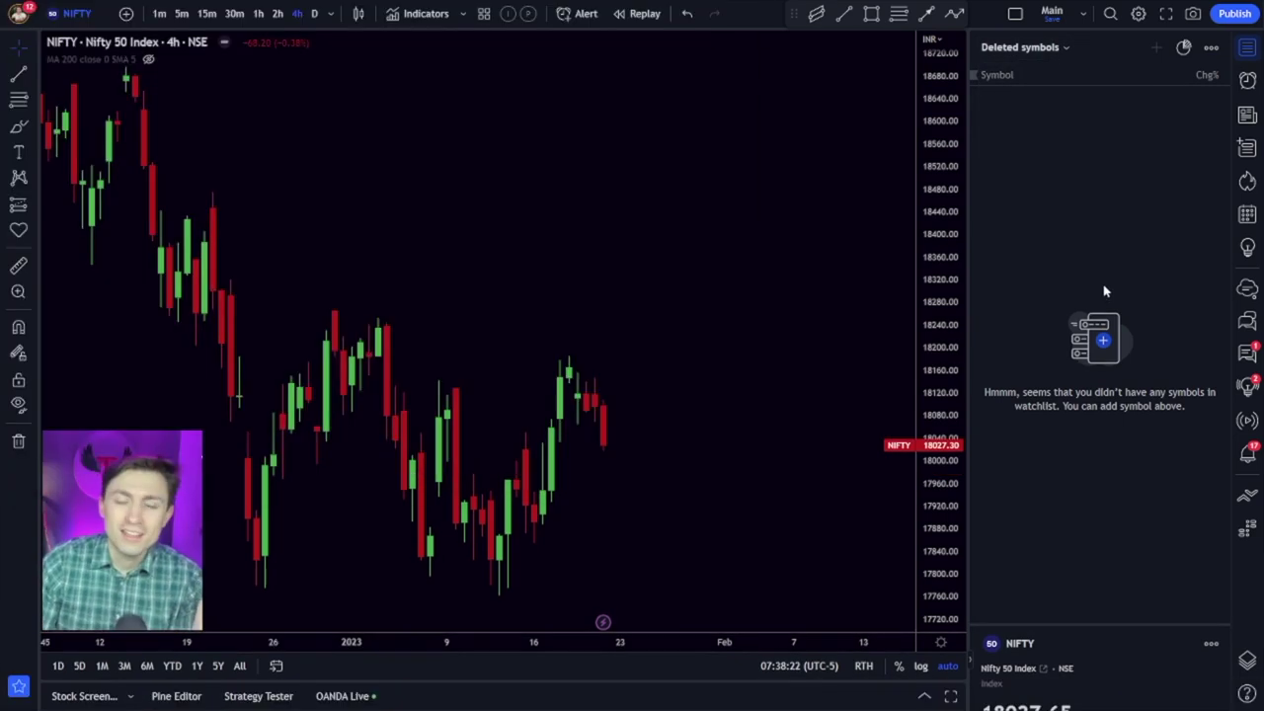
# - Switch the watchlist between My Crazy List and All, finishing on My Crazy List
pyautogui.click(1025, 51)
pyautogui.click(1016, 193)
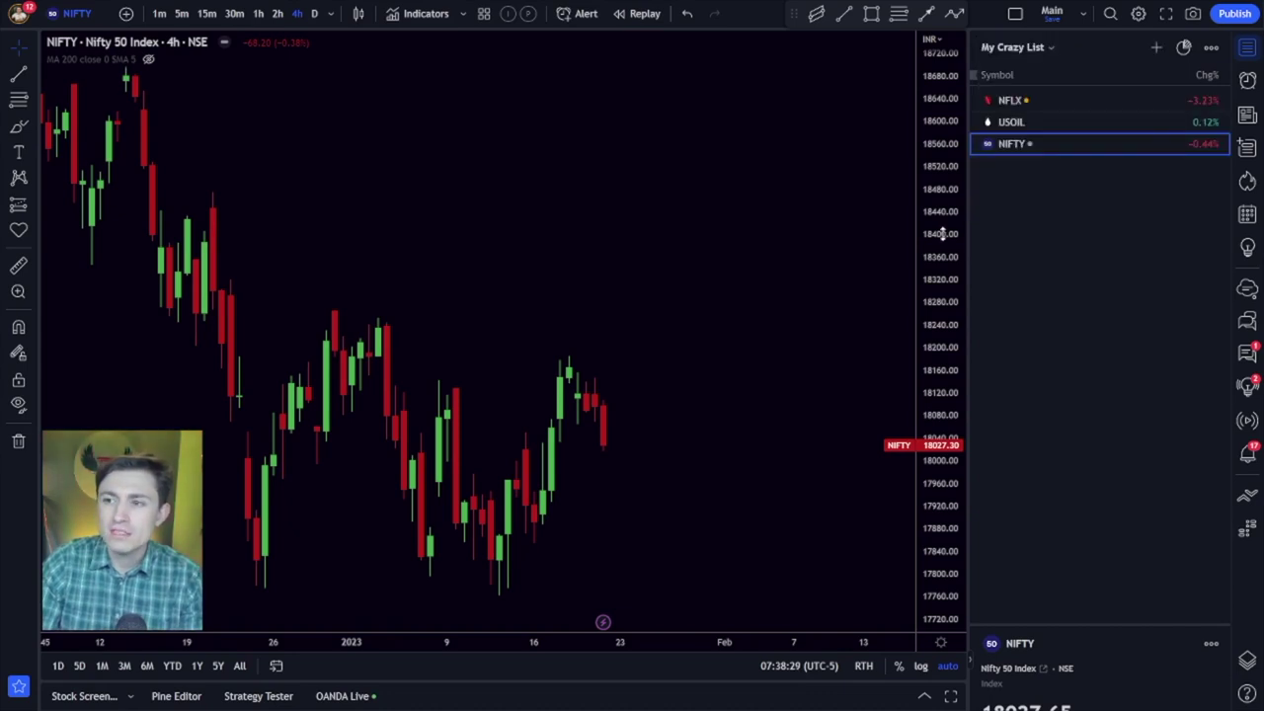
pyautogui.click(1050, 50)
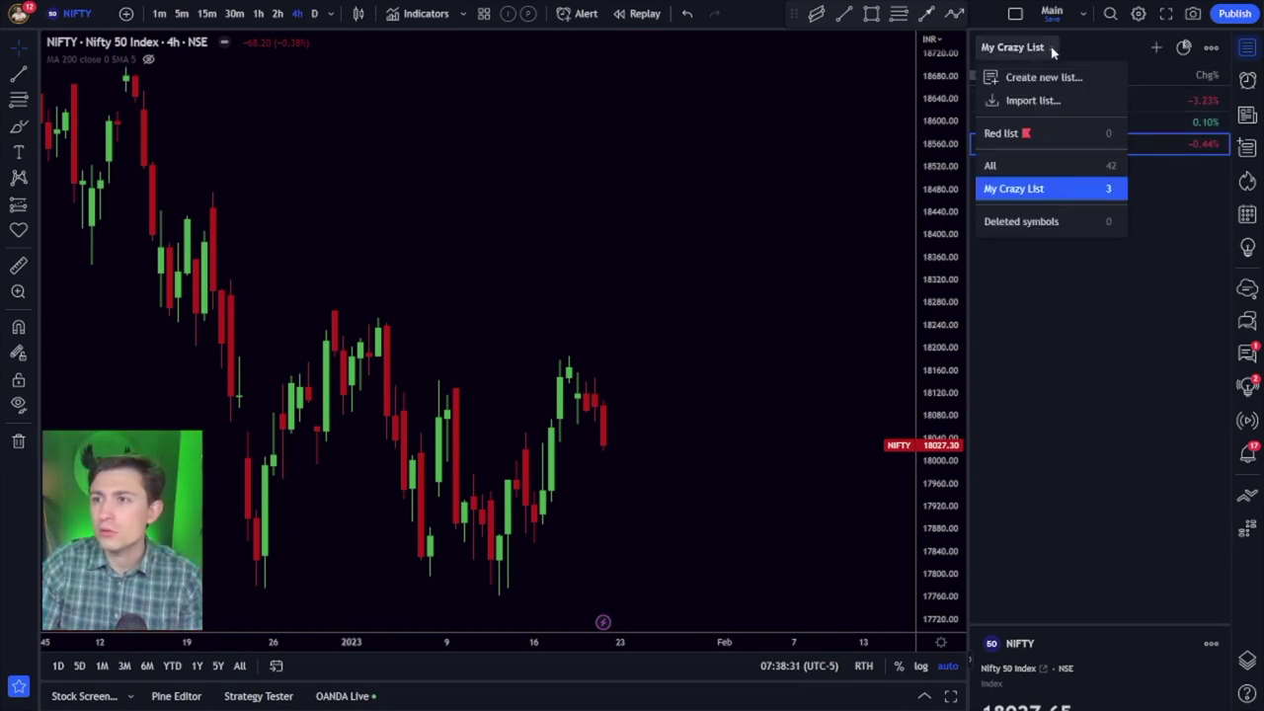
pyautogui.click(991, 165)
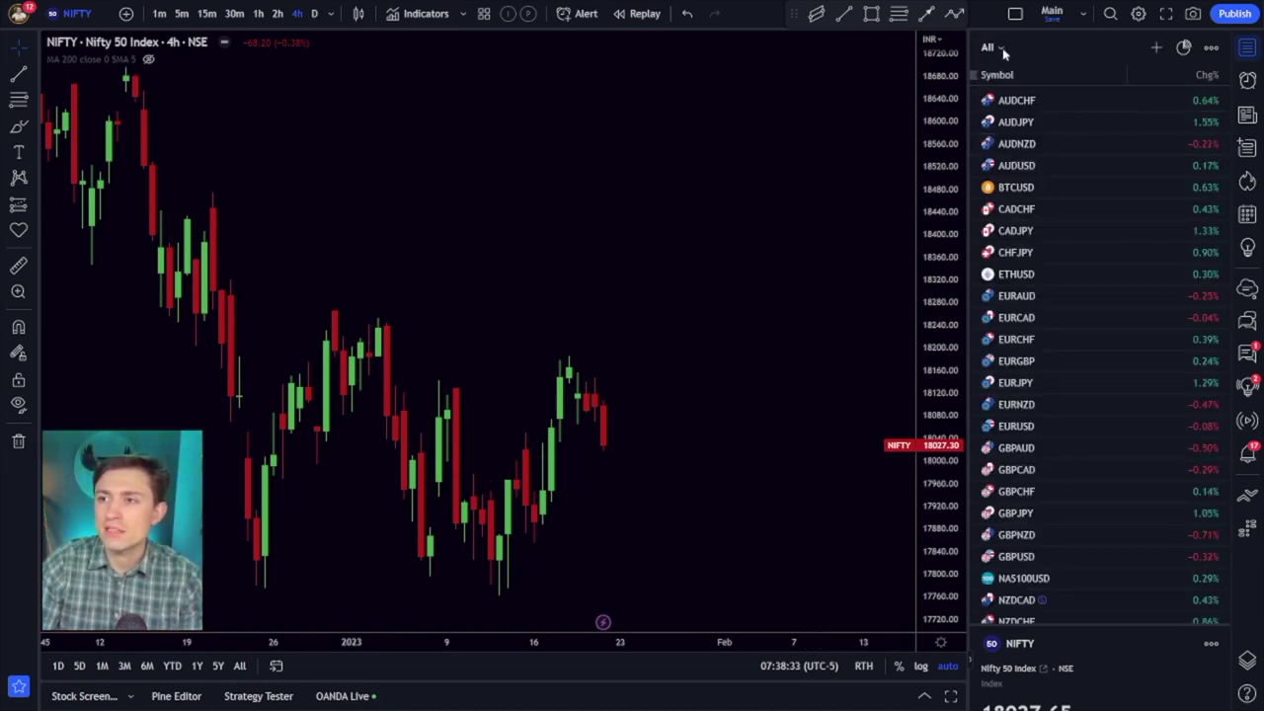
pyautogui.click(989, 47)
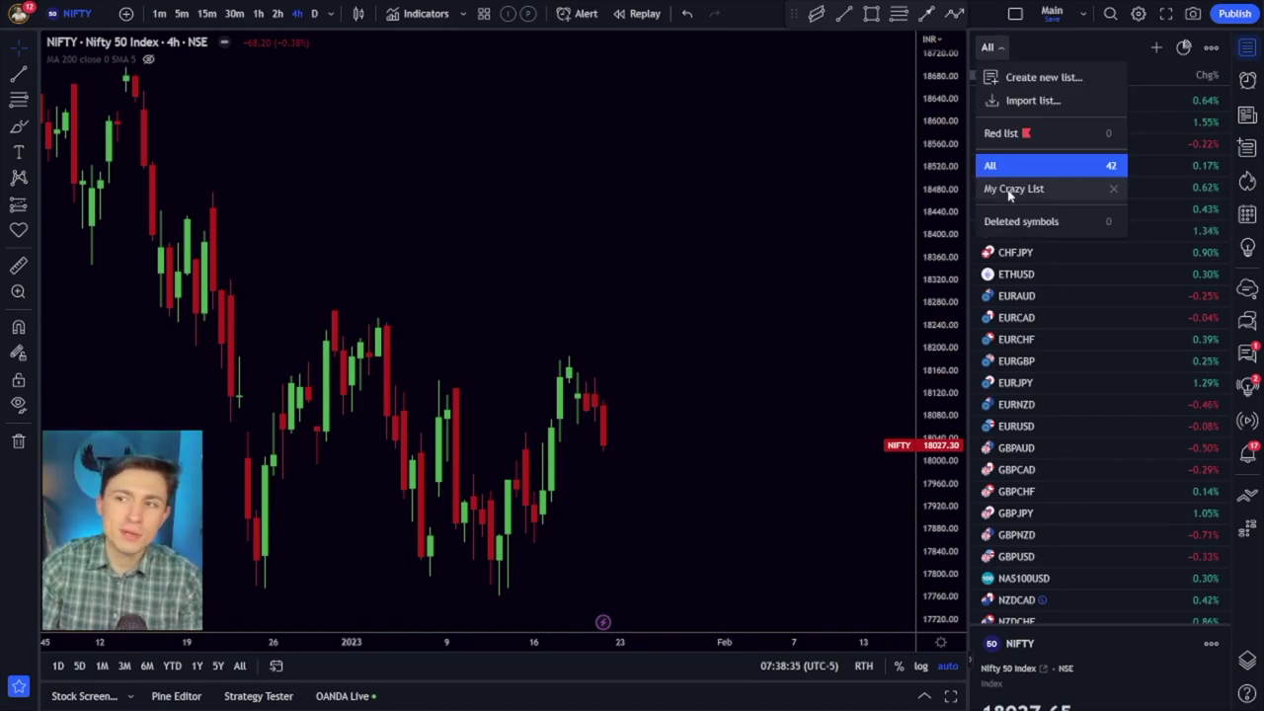
pyautogui.click(1010, 190)
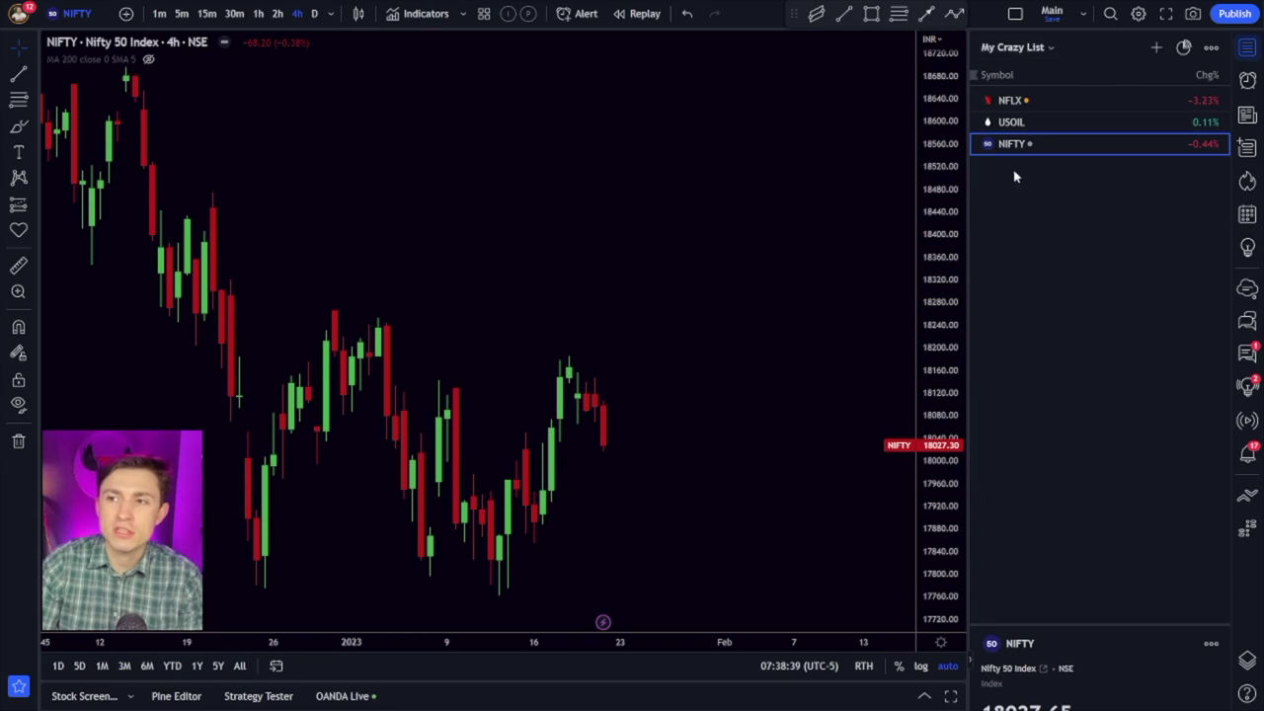
# - Narrow the watchlist slightly and delete the list named My Crazy List
pyautogui.moveTo(969, 172); pyautogui.dragTo(984, 166)
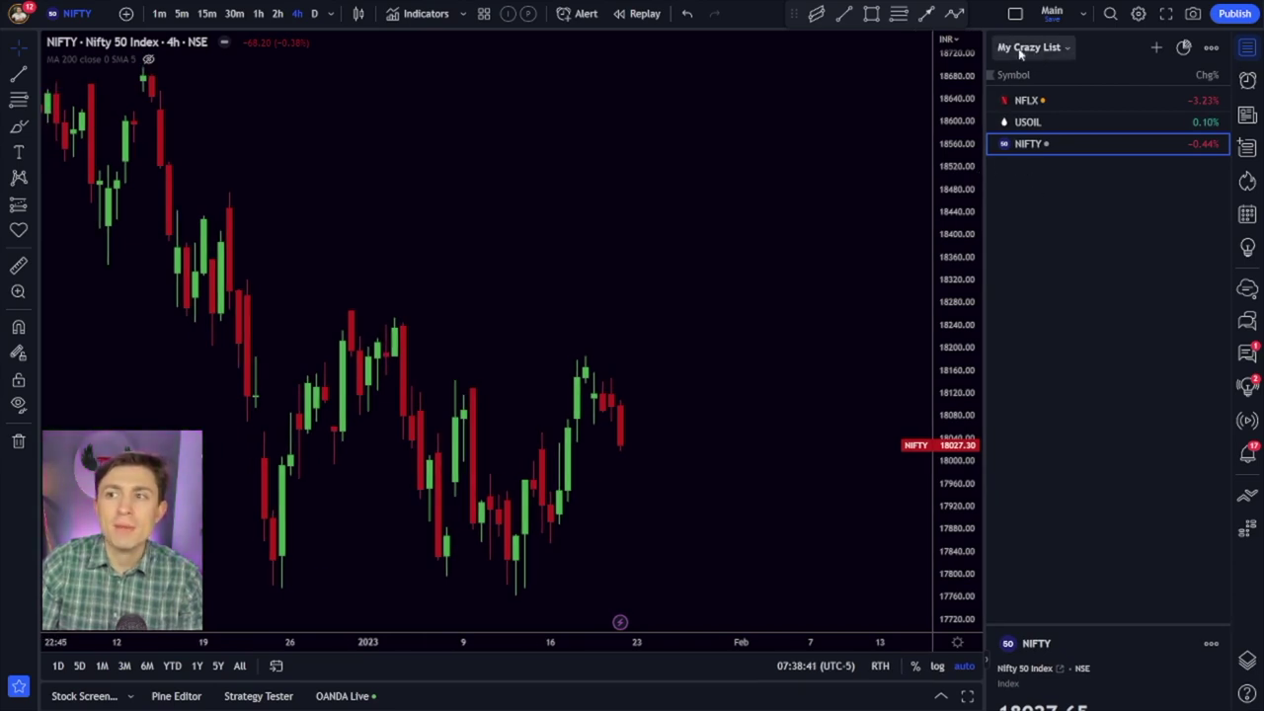
pyautogui.click(1025, 48)
pyautogui.click(1126, 189)
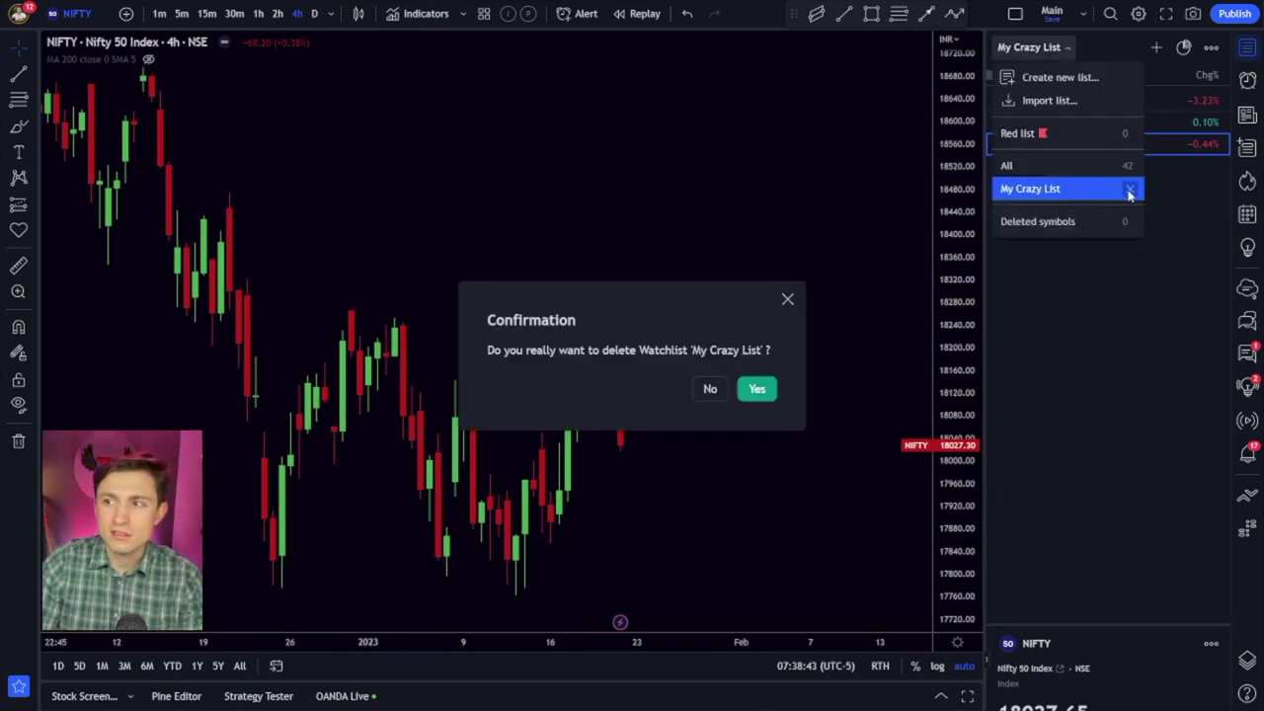
pyautogui.click(758, 390)
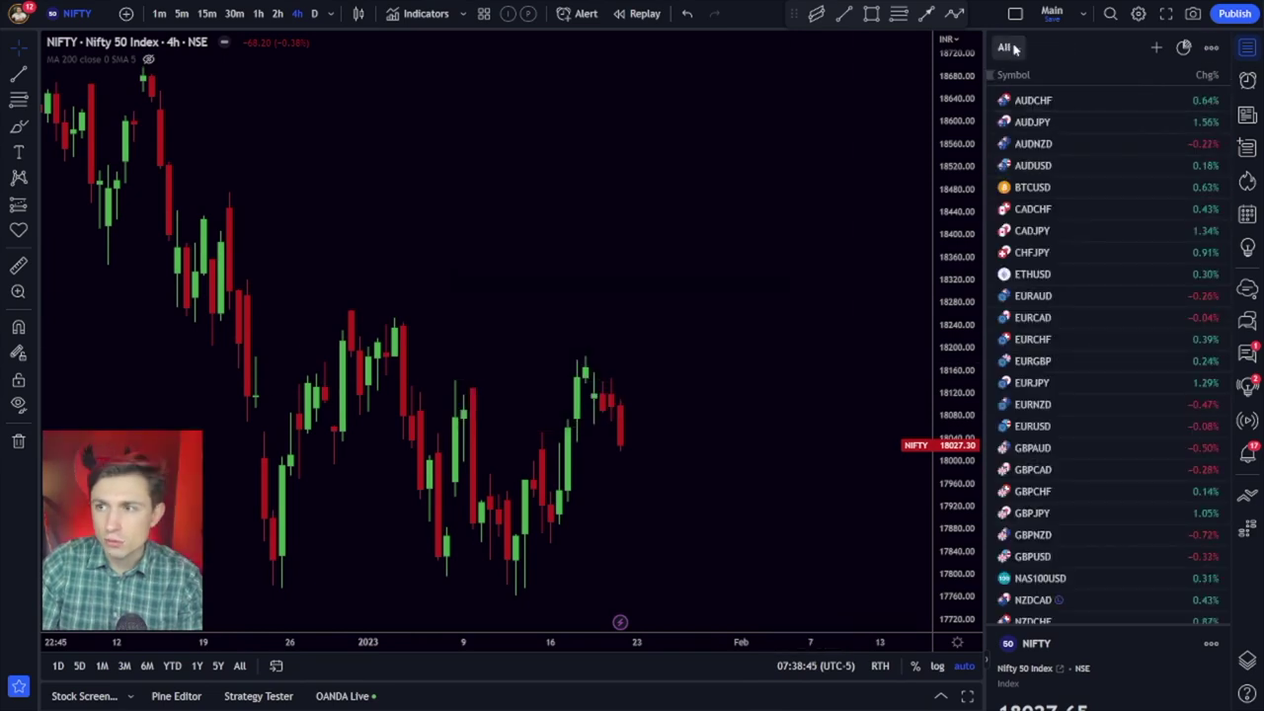
# - Create a new watchlist named Current Trades
pyautogui.click(1007, 47)
pyautogui.click(1057, 79)
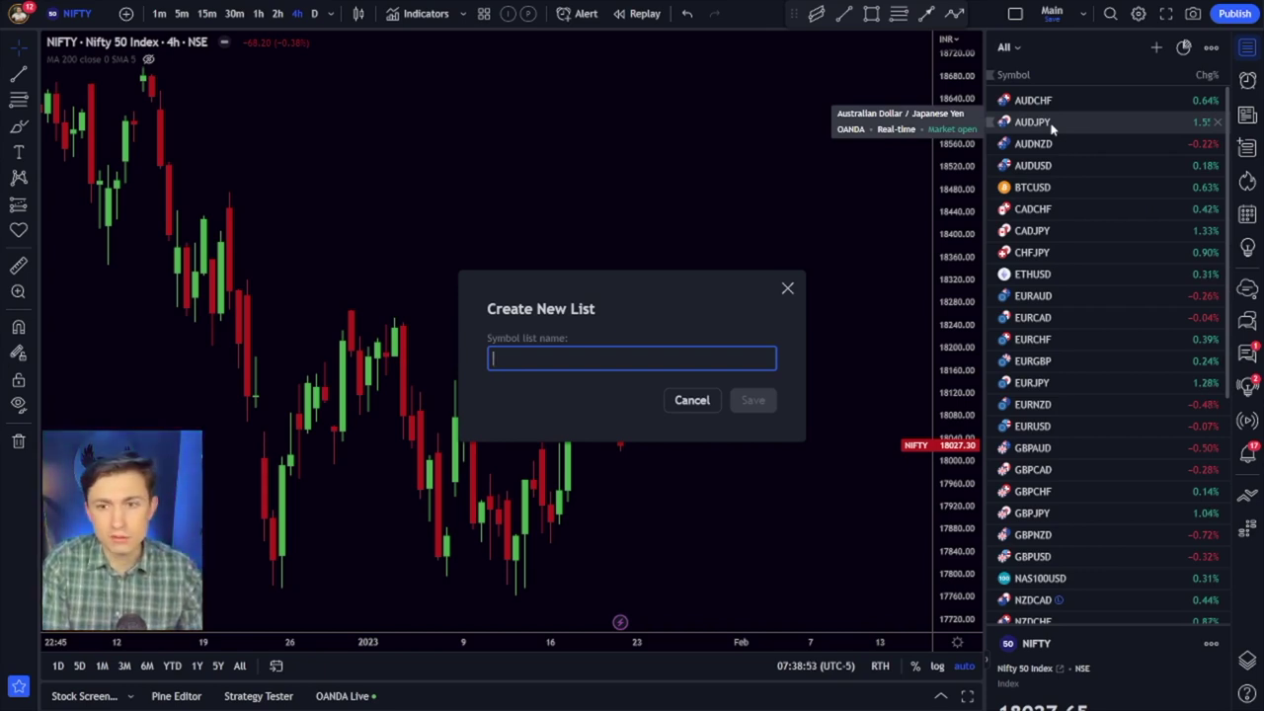
pyautogui.write('Current Trades')
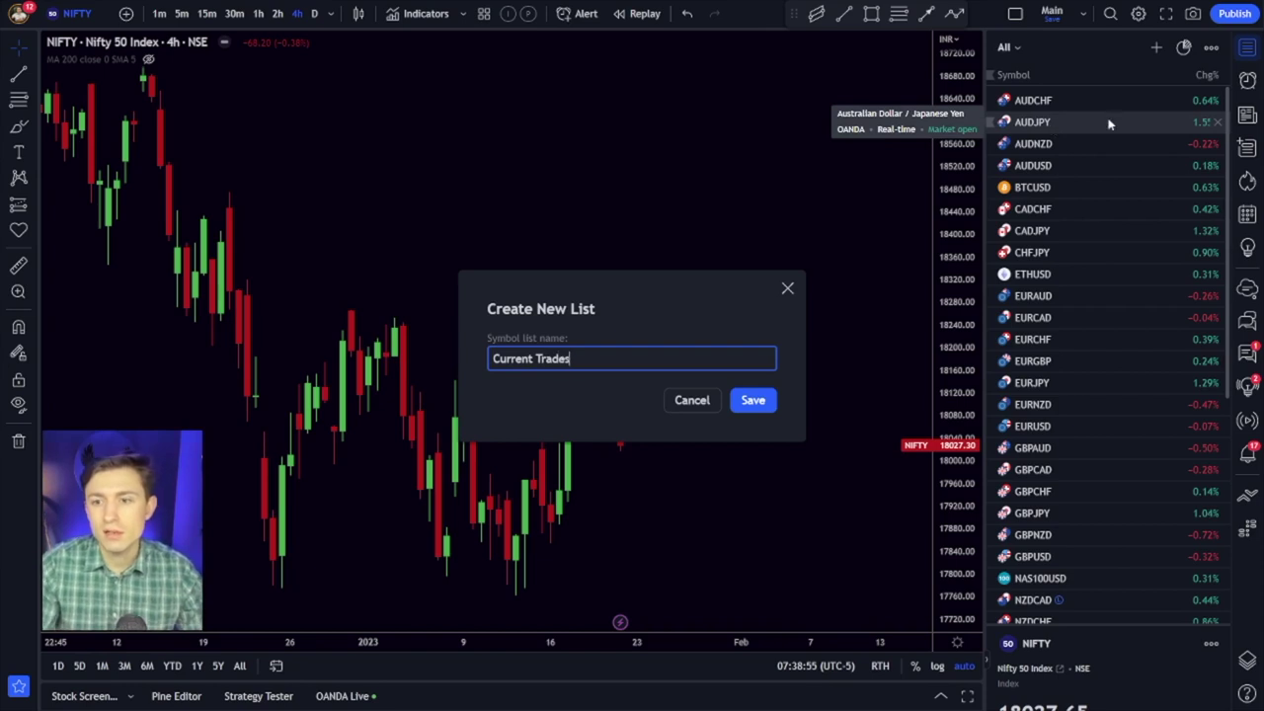
pyautogui.press('Return')
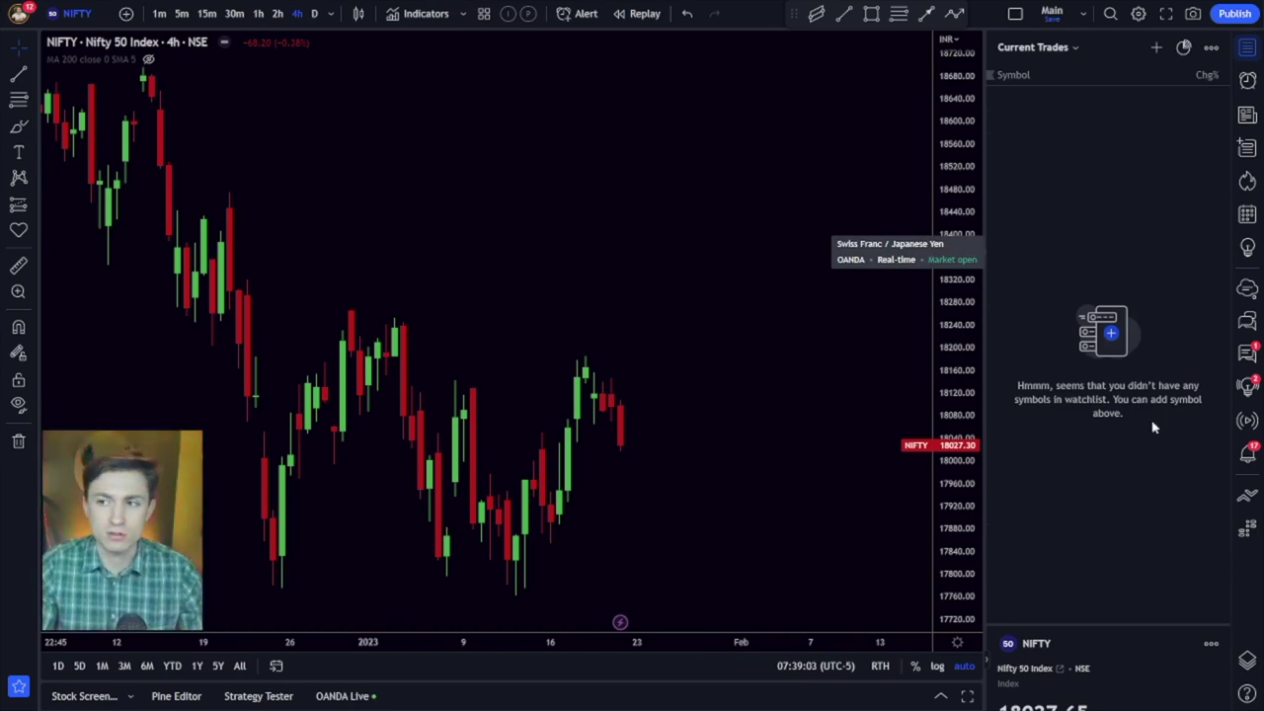
# - Delete the Current Trades watchlist
pyautogui.click(1074, 48)
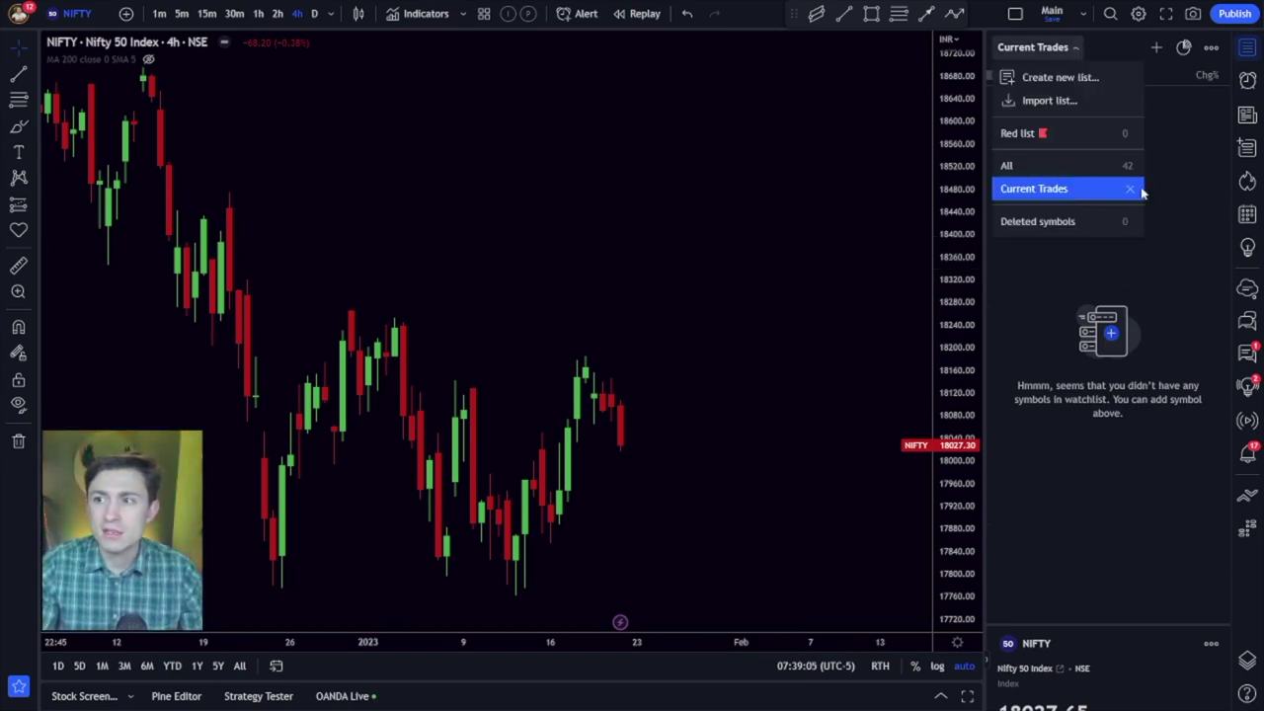
pyautogui.click(1132, 188)
pyautogui.click(759, 396)
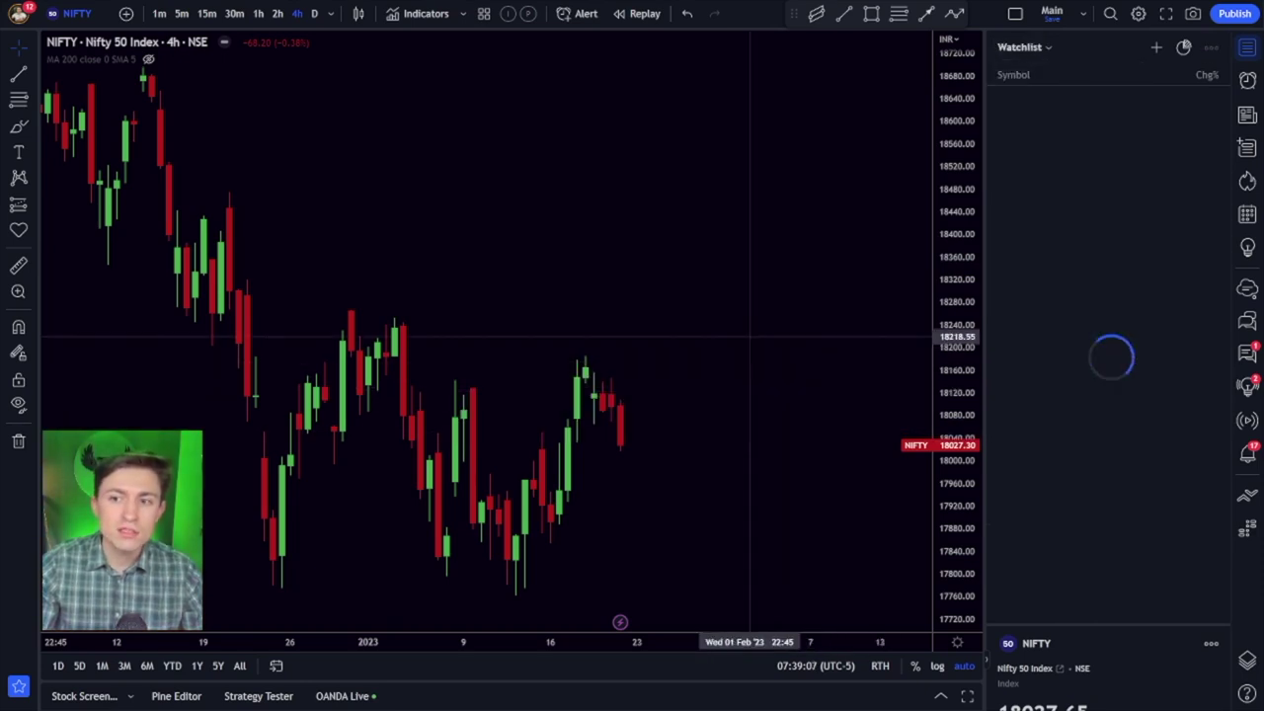